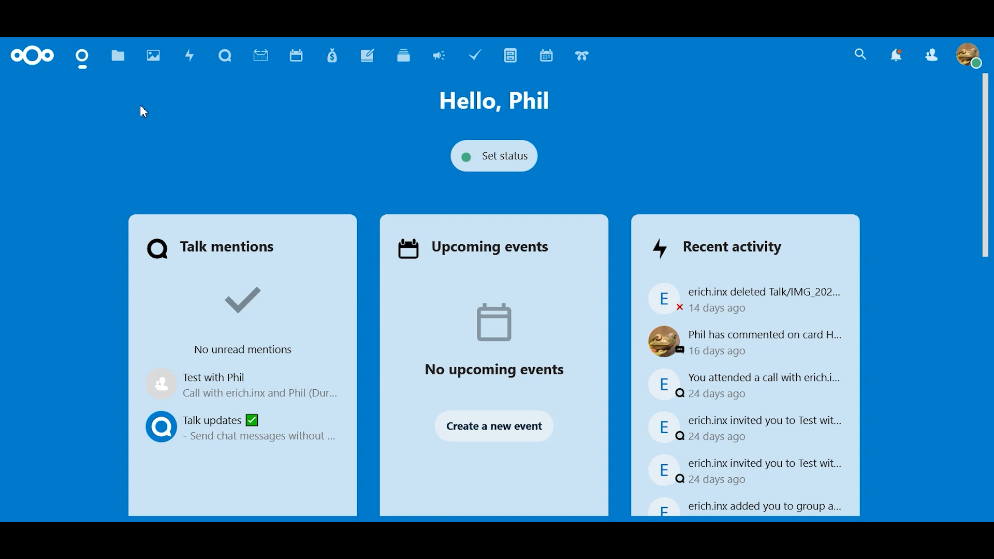
# Step: Open the Files app and look through all files and folders in the home directory
pyautogui.click(120, 54)
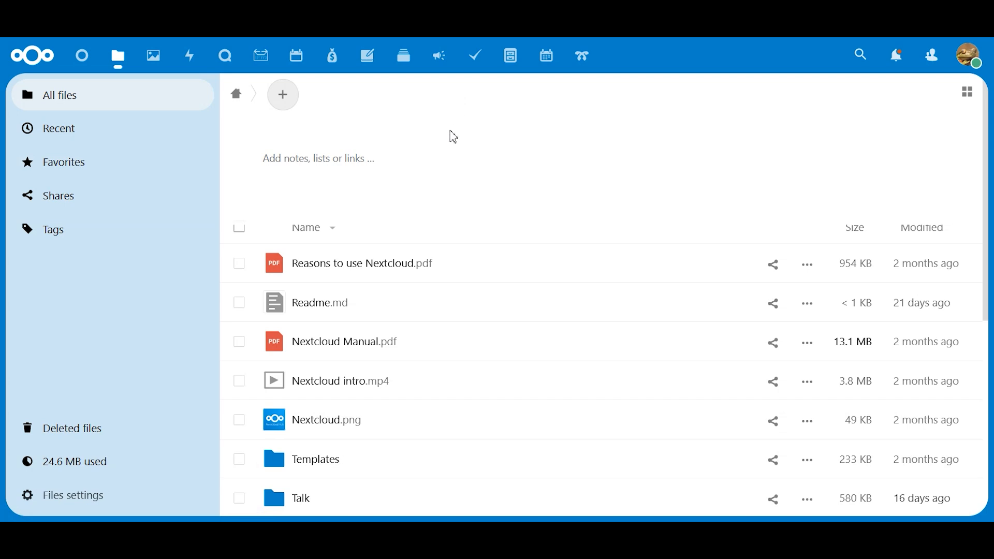
pyautogui.scroll(-3, 535, 362)
pyautogui.scroll(-3, 535, 362)
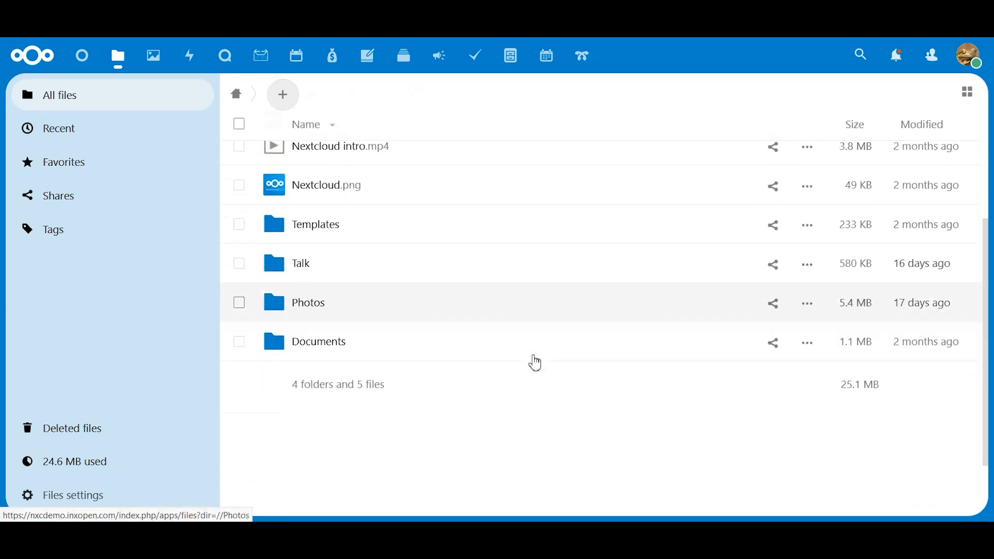
pyautogui.scroll(2, 535, 362)
pyautogui.scroll(3, 536, 362)
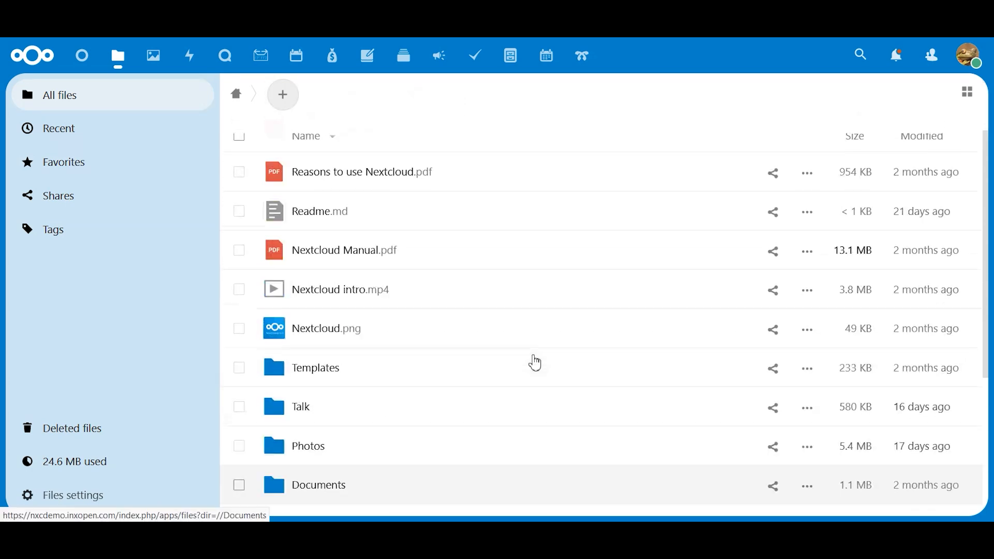
pyautogui.scroll(1, 535, 362)
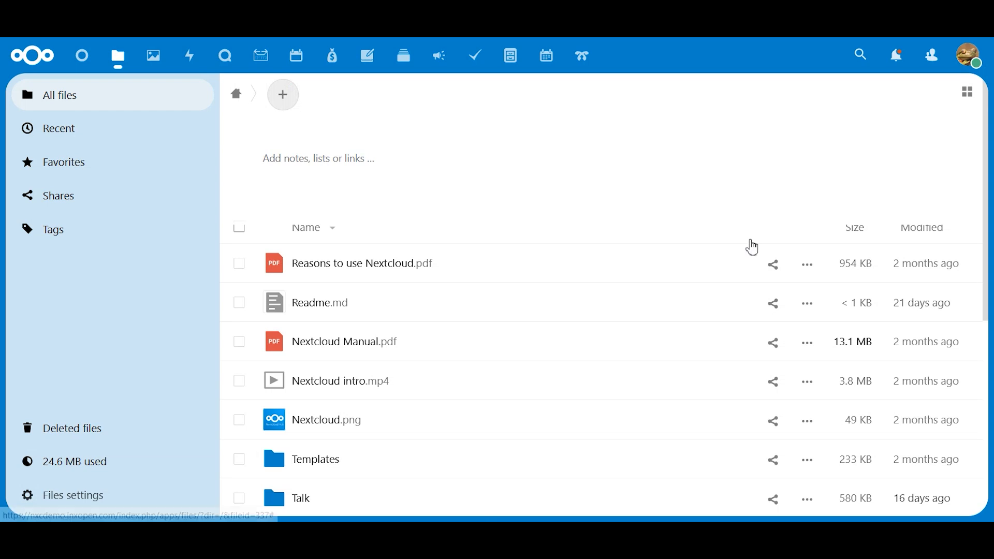
# Step: Preview the files in grid view, and return to list view to look over the size and modified details
pyautogui.click(966, 97)
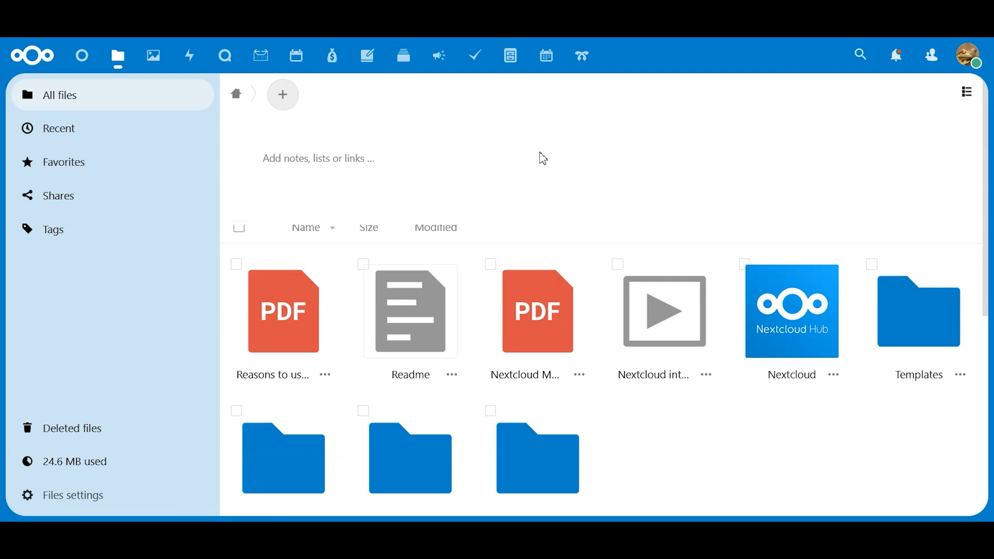
pyautogui.scroll(-3, 607, 248)
pyautogui.scroll(-2, 609, 246)
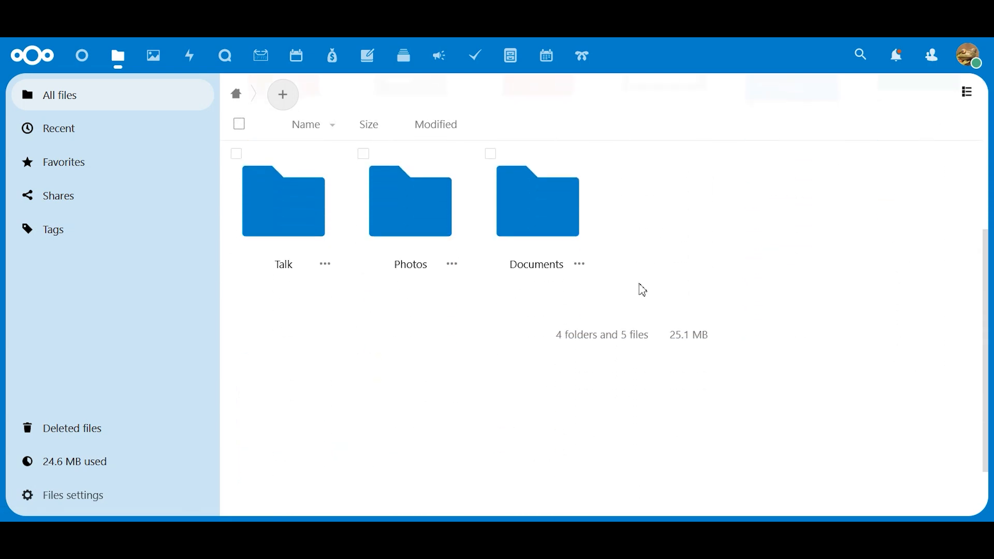
pyautogui.scroll(5, 642, 285)
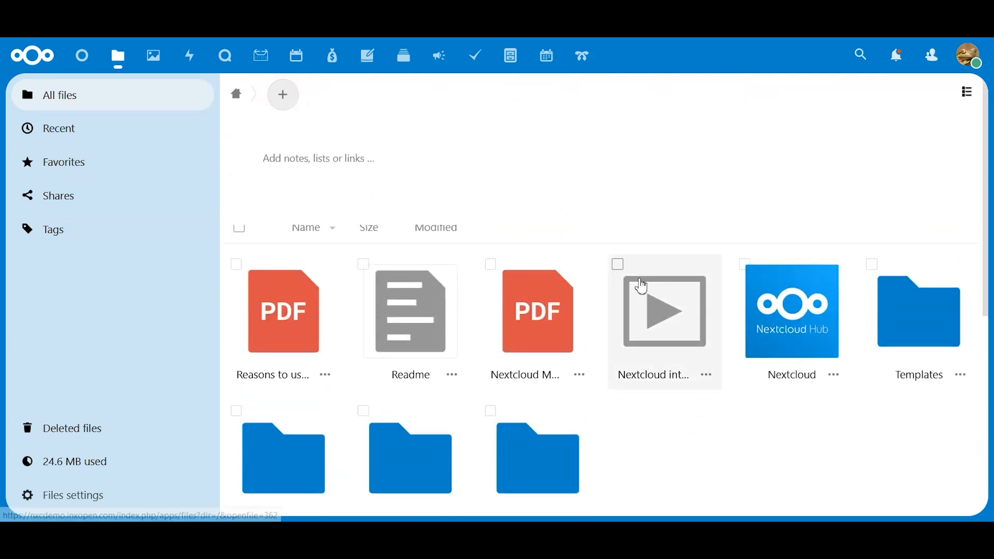
pyautogui.click(968, 95)
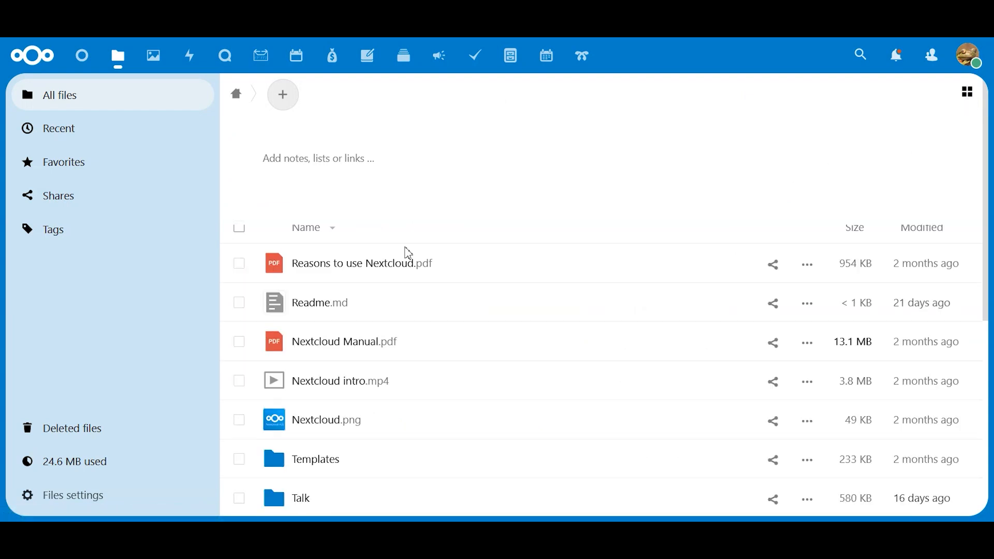
pyautogui.scroll(-2, 538, 267)
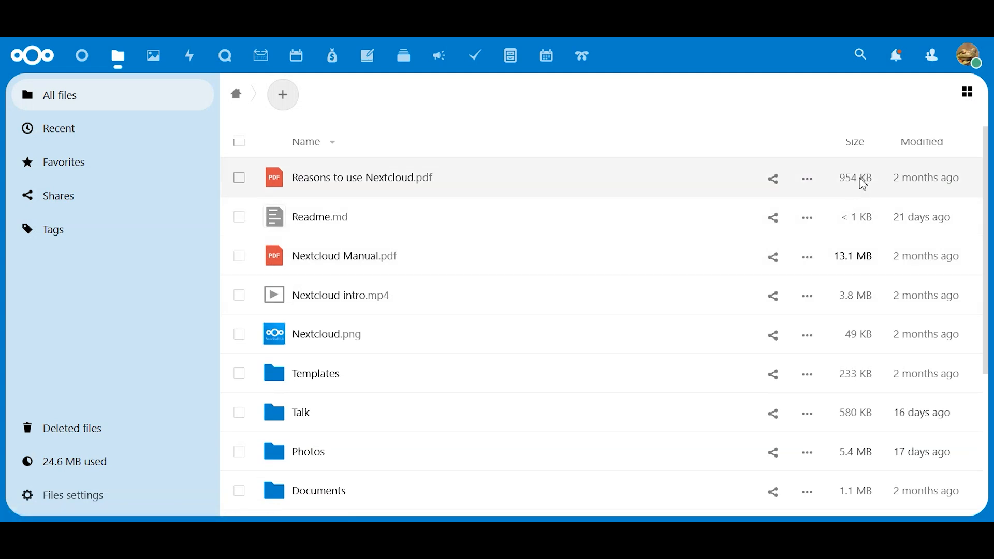
pyautogui.moveTo(954, 185)
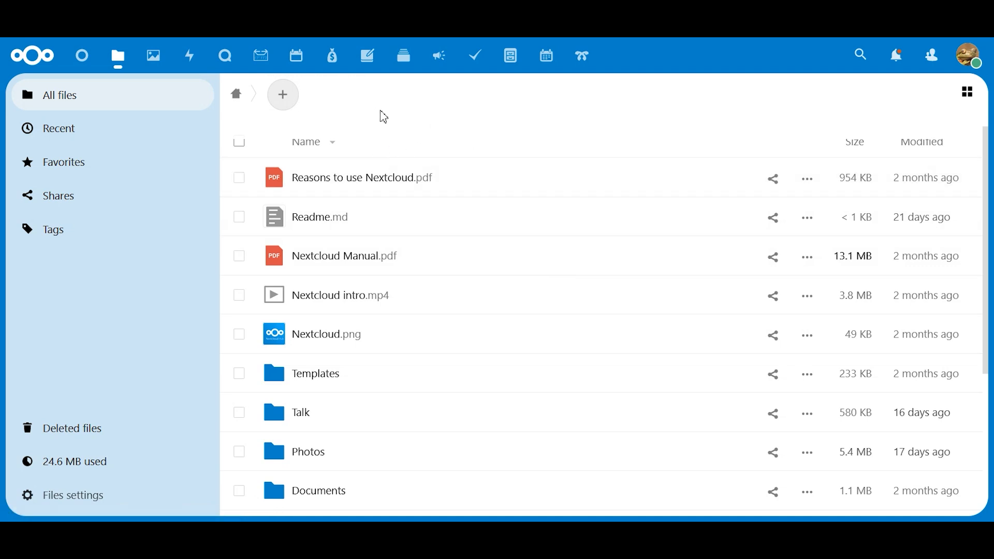
# Step: Create a text file named New text file.md from the Blank template and close its editor
pyautogui.click(283, 98)
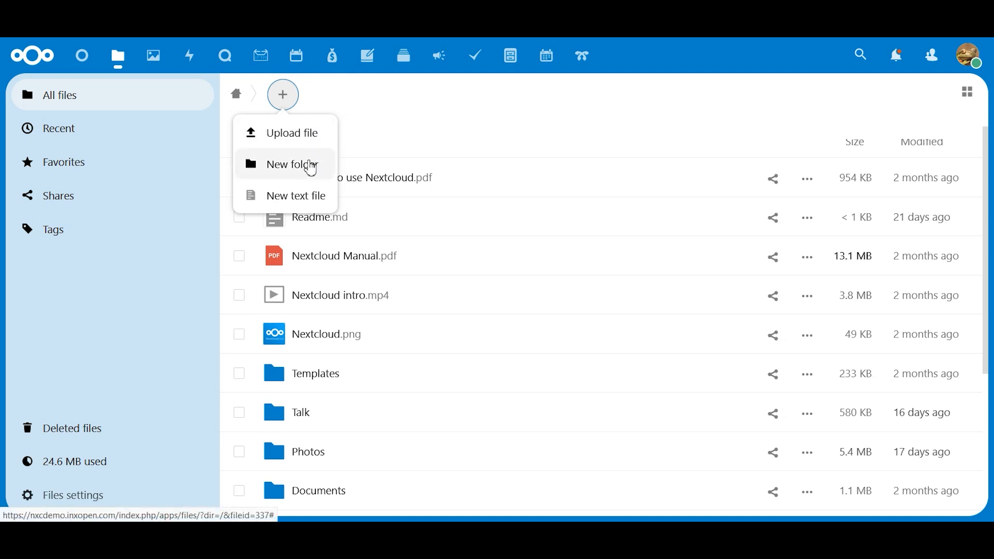
pyautogui.click(310, 203)
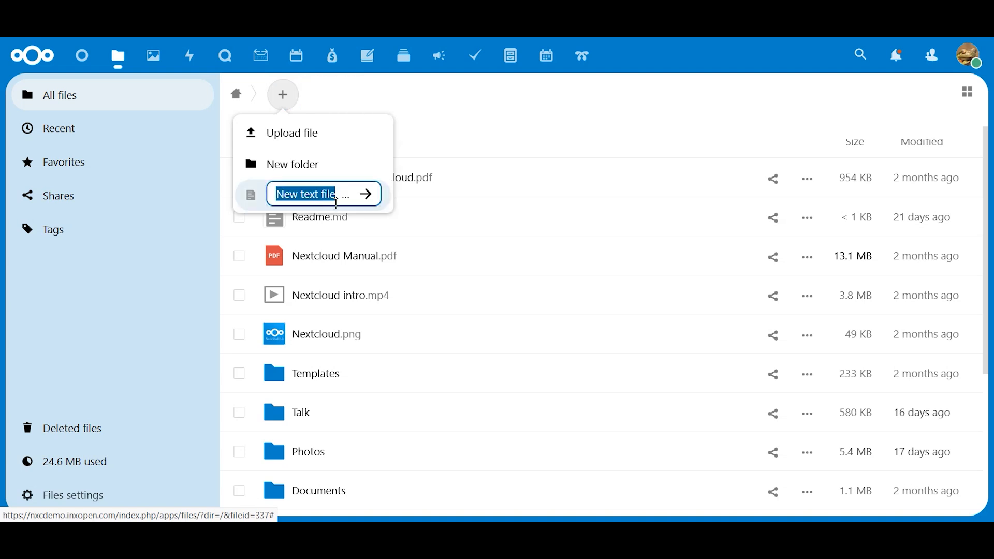
pyautogui.click(369, 194)
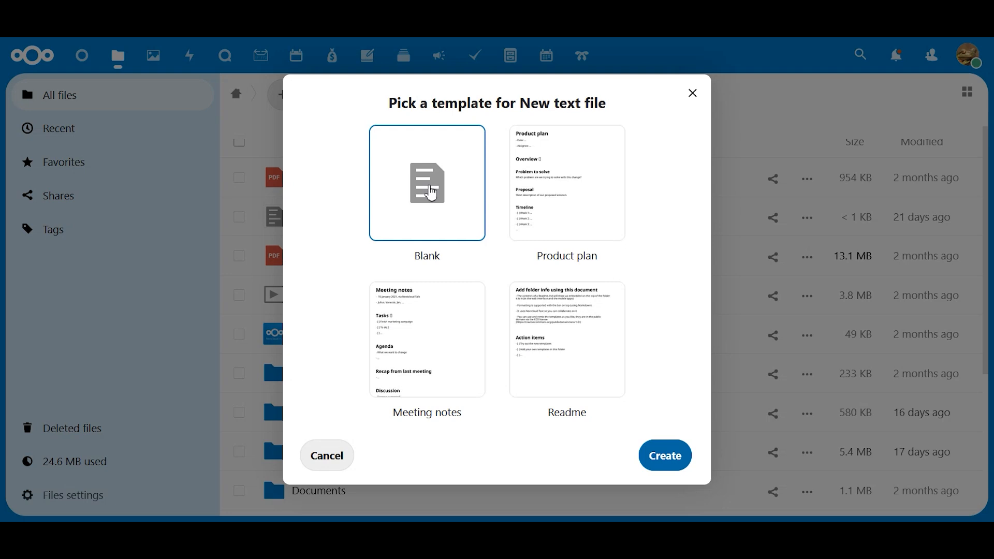
pyautogui.click(674, 462)
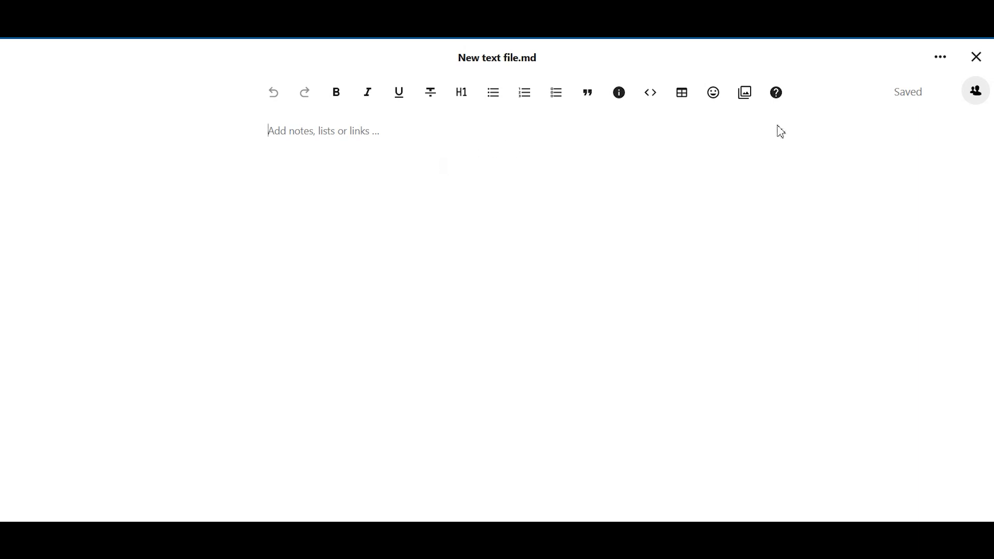
pyautogui.click(976, 57)
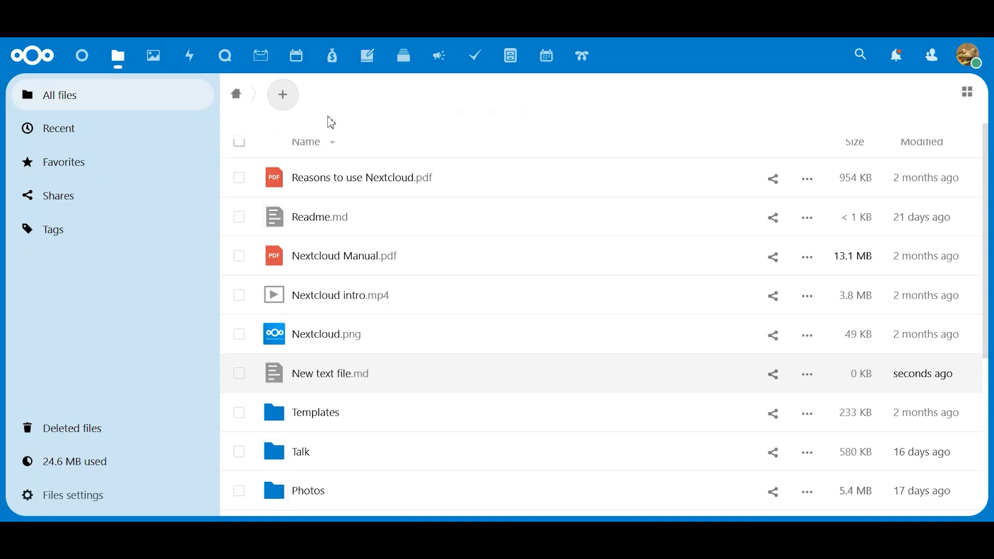
# Step: Upload the INXOpenLOGO_blk200x image from the computer into the home directory
pyautogui.click(288, 98)
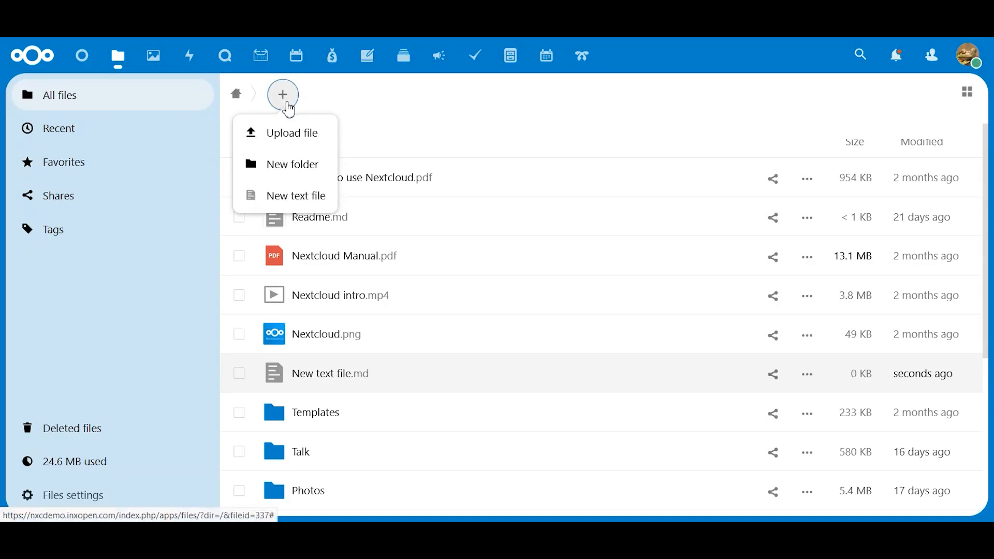
pyautogui.click(285, 138)
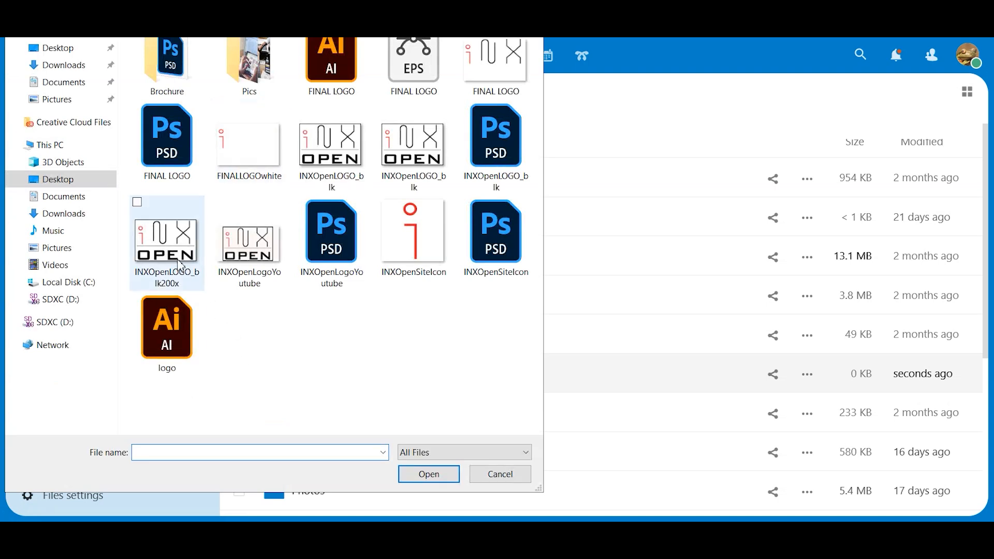
pyautogui.click(184, 277)
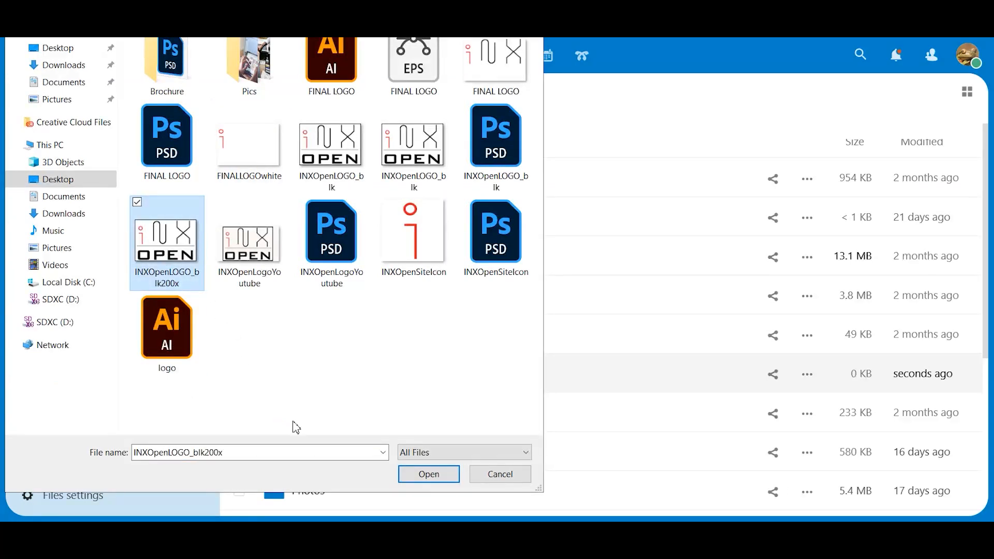
pyautogui.click(435, 475)
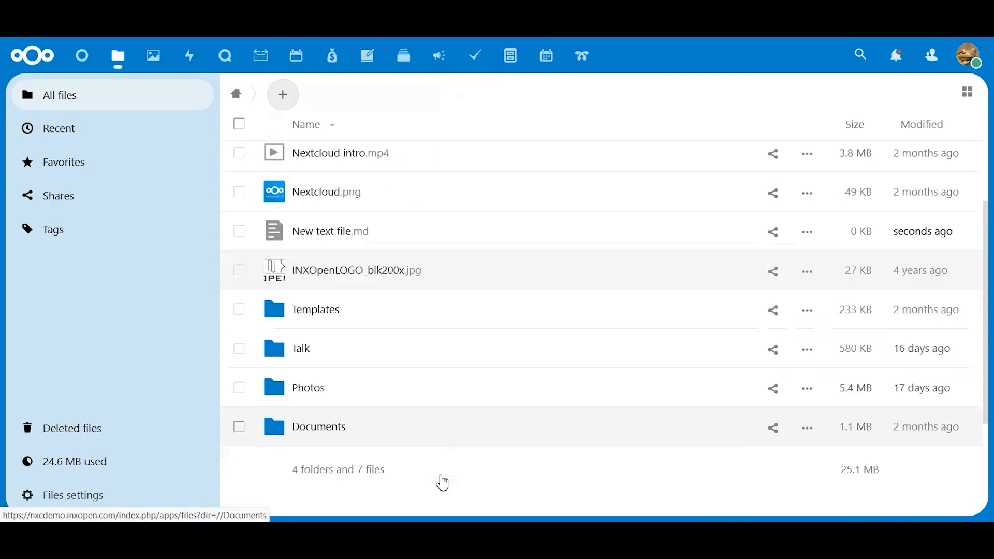
pyautogui.scroll(-2, 442, 483)
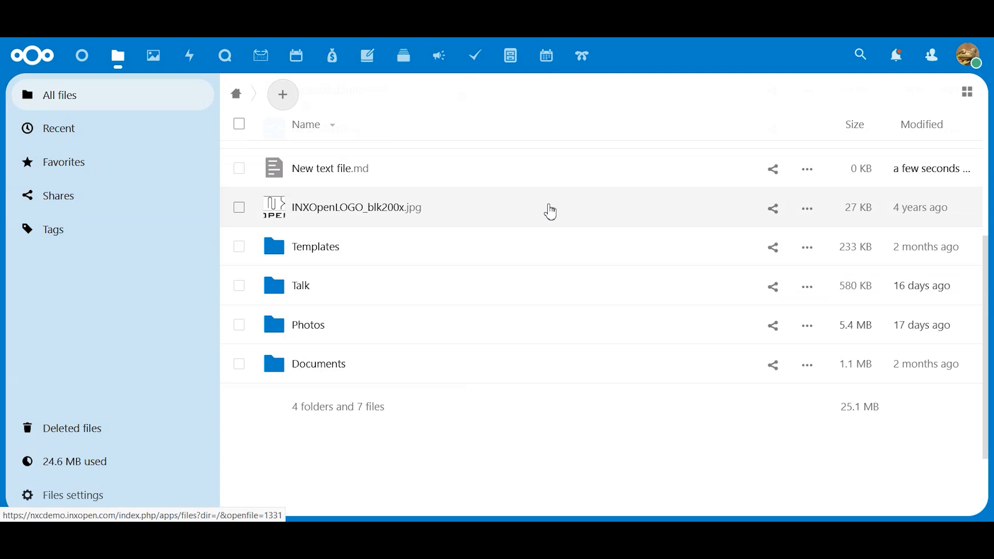
# Step: Start another file upload and browse to the Size Changes folder inside Pics in the file picker
pyautogui.scroll(6, 551, 212)
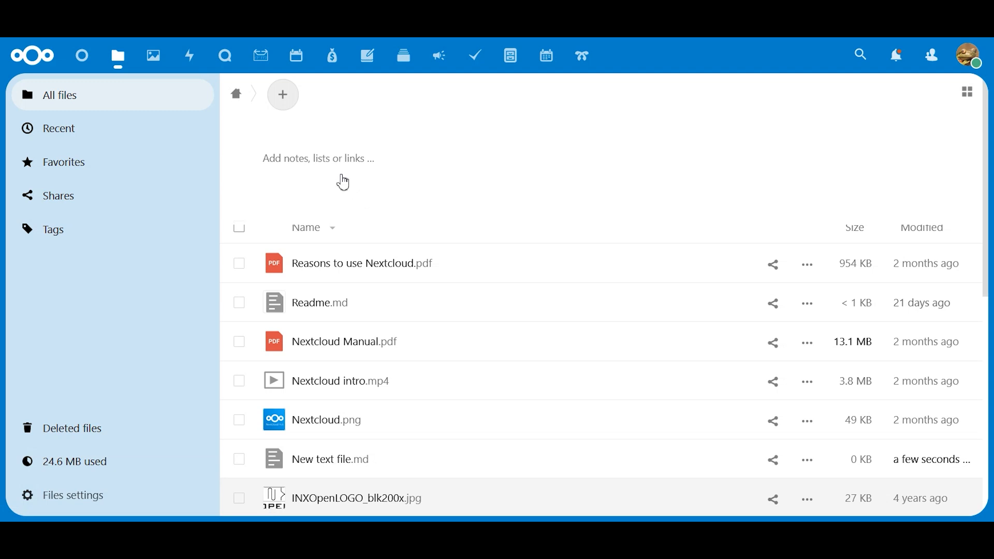
pyautogui.click(288, 100)
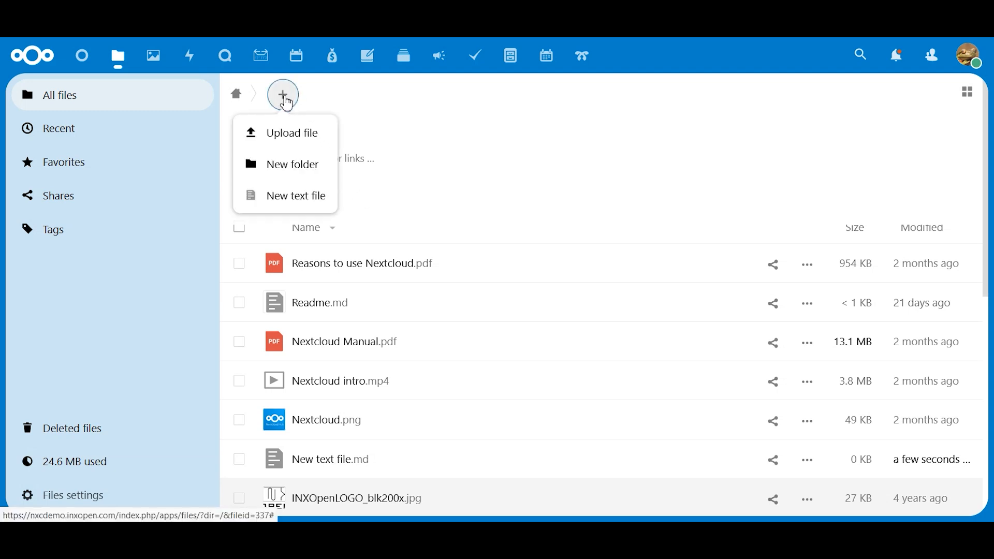
pyautogui.click(289, 138)
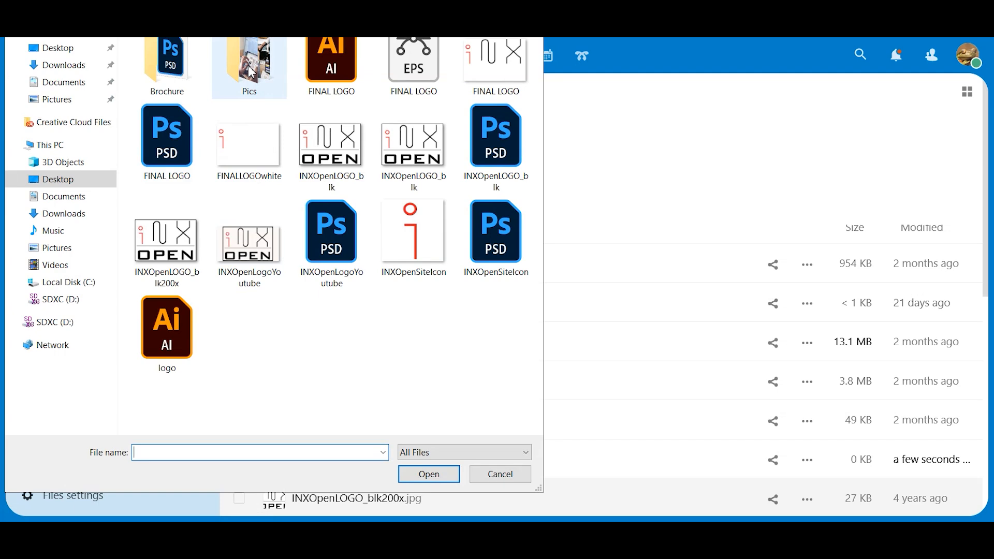
pyautogui.moveTo(301, 38); pyautogui.dragTo(428, 59)
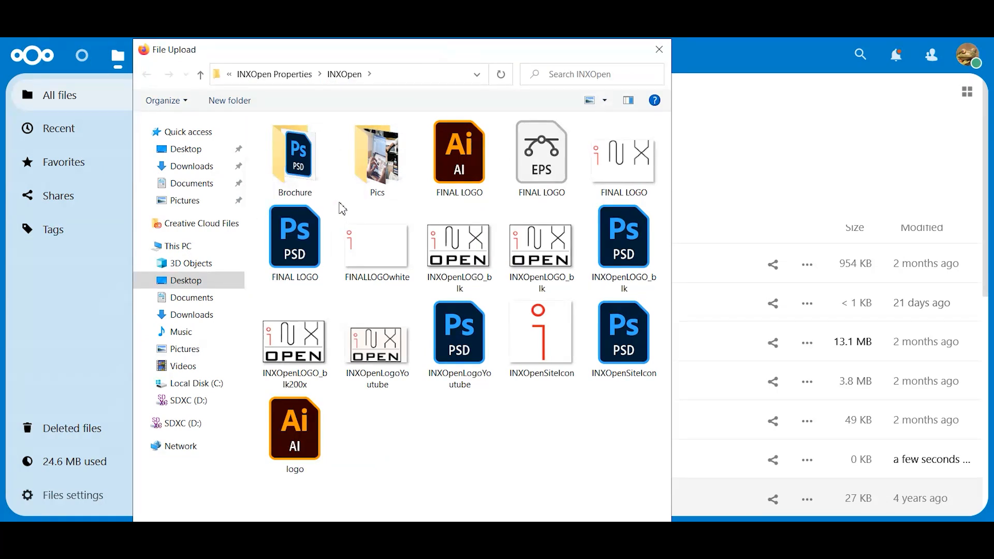
pyautogui.doubleClick(383, 149)
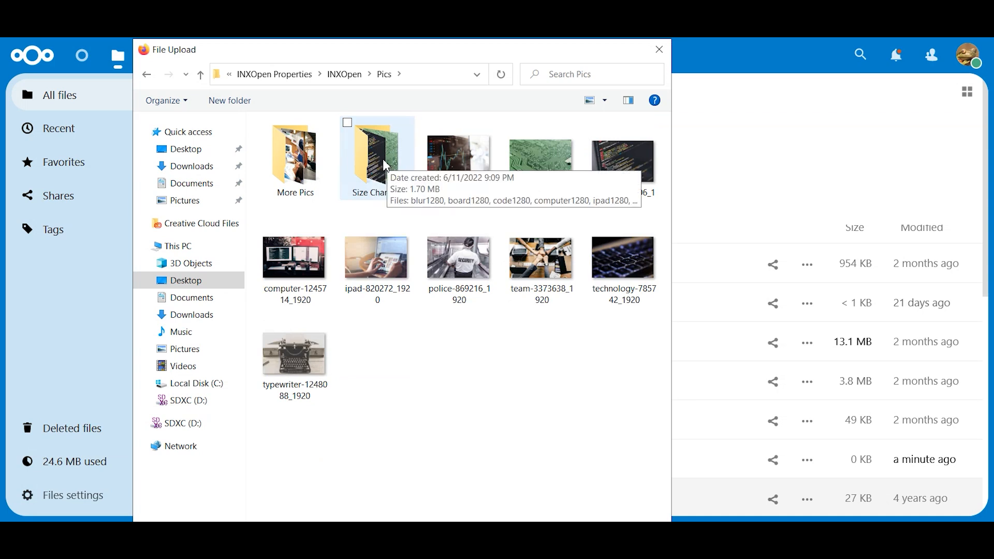
pyautogui.doubleClick(381, 157)
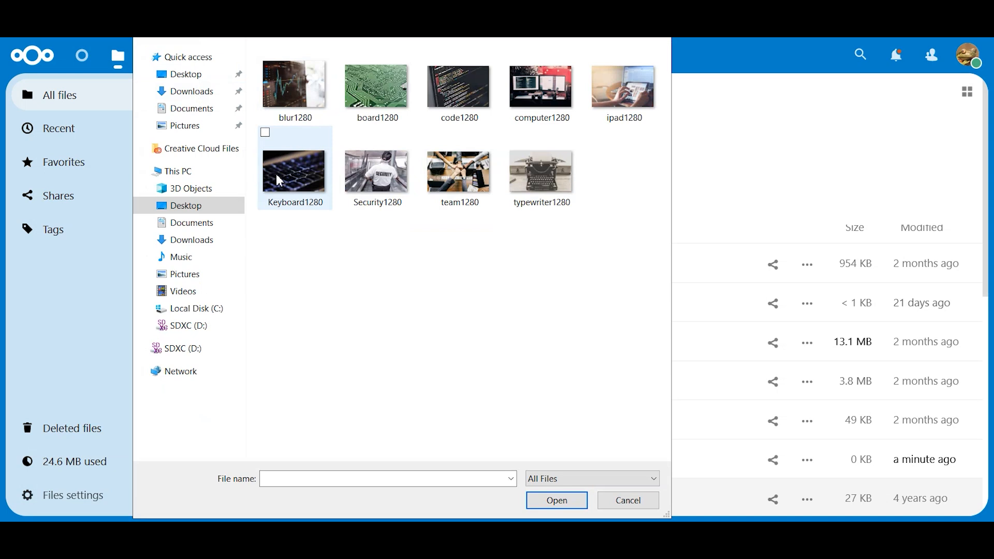
pyautogui.moveTo(278, 178)
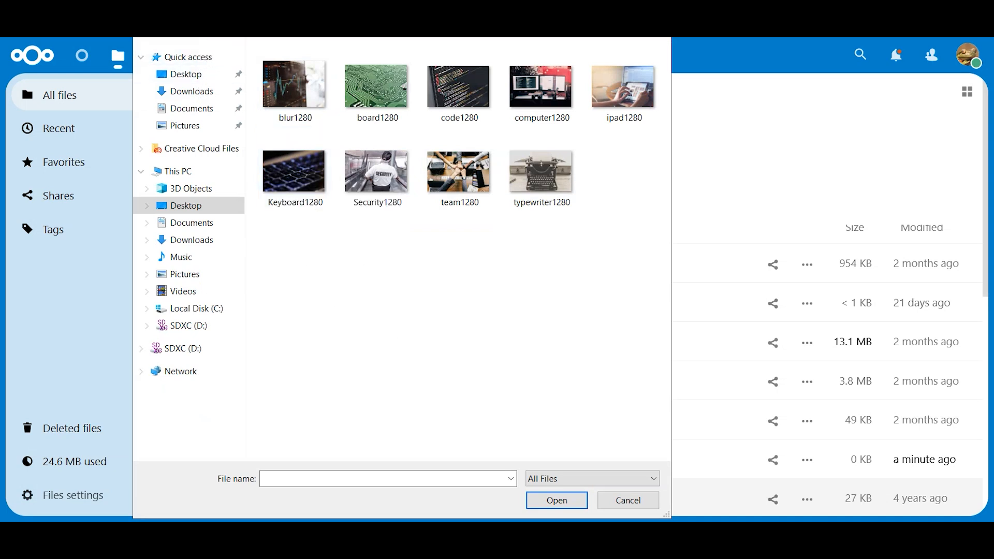
# Step: Upload the whole Size Changes folder by dropping it from the file picker into the file list, and close the picker
pyautogui.moveTo(224, 0); pyautogui.dragTo(548, 61)
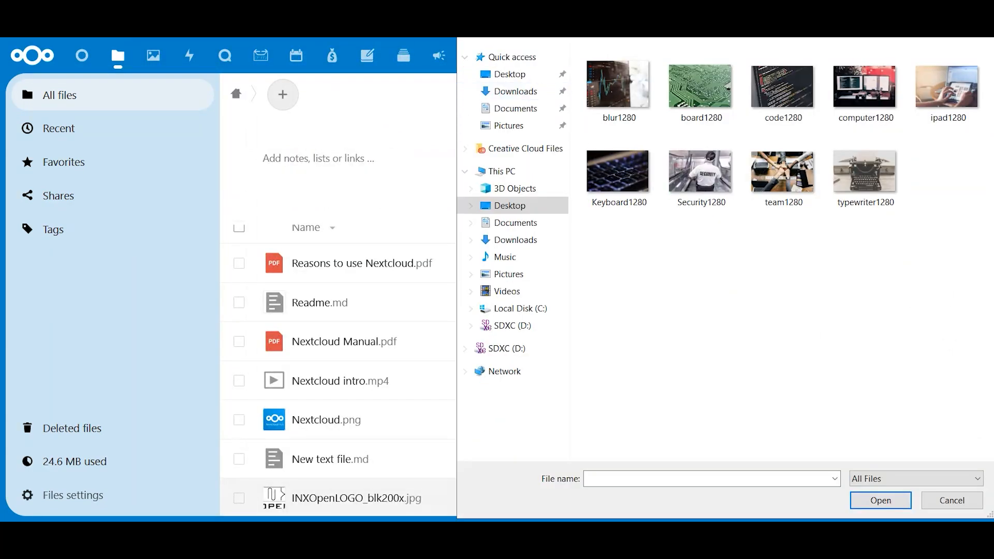
pyautogui.hotkey('alt', 'Left')
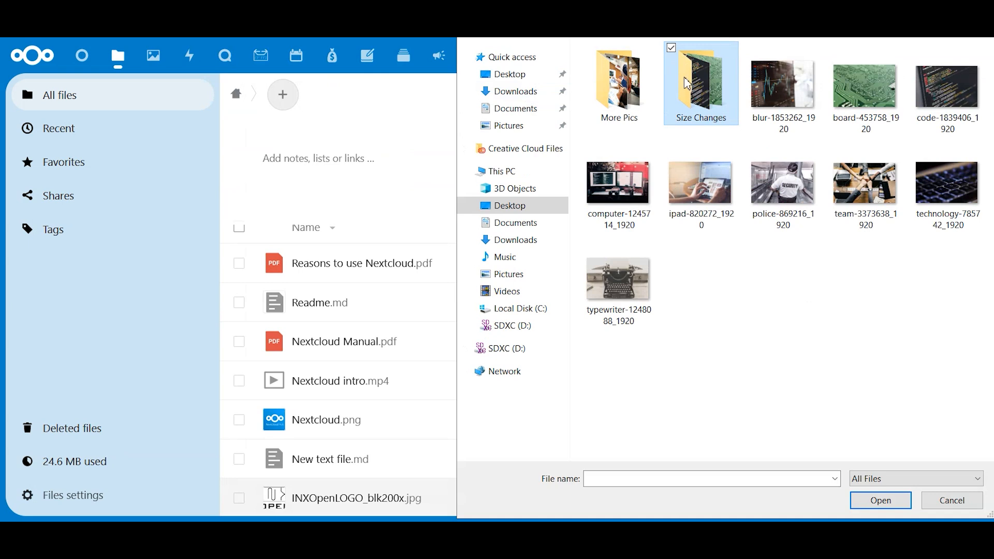
pyautogui.moveTo(687, 81); pyautogui.dragTo(404, 245)
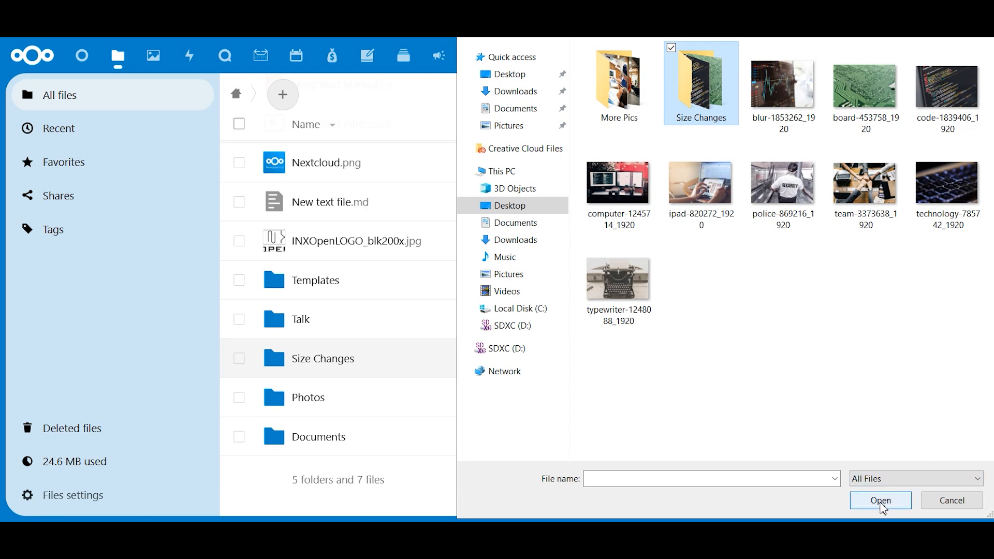
pyautogui.click(957, 501)
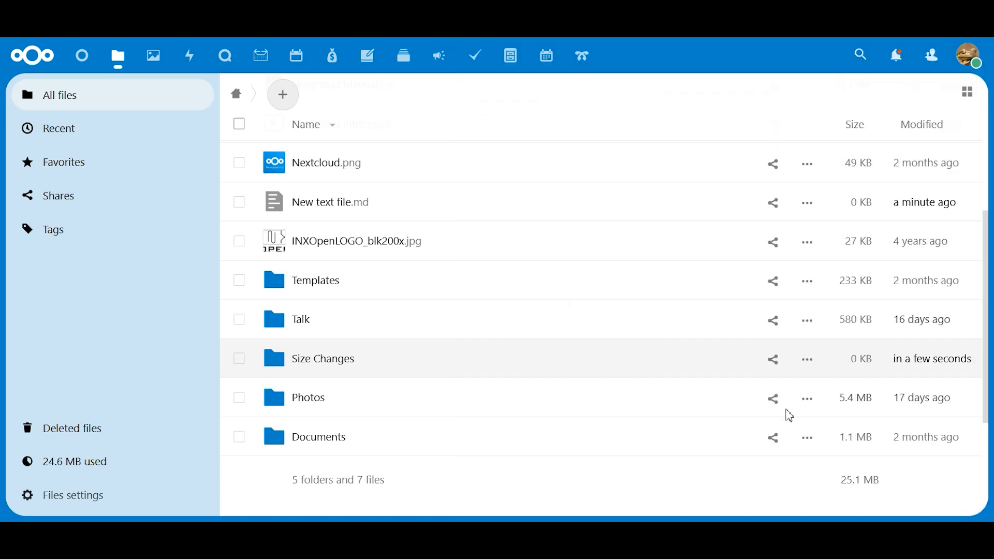
# Step: Open the uploaded Size Changes folder and look through its images
pyautogui.click(284, 363)
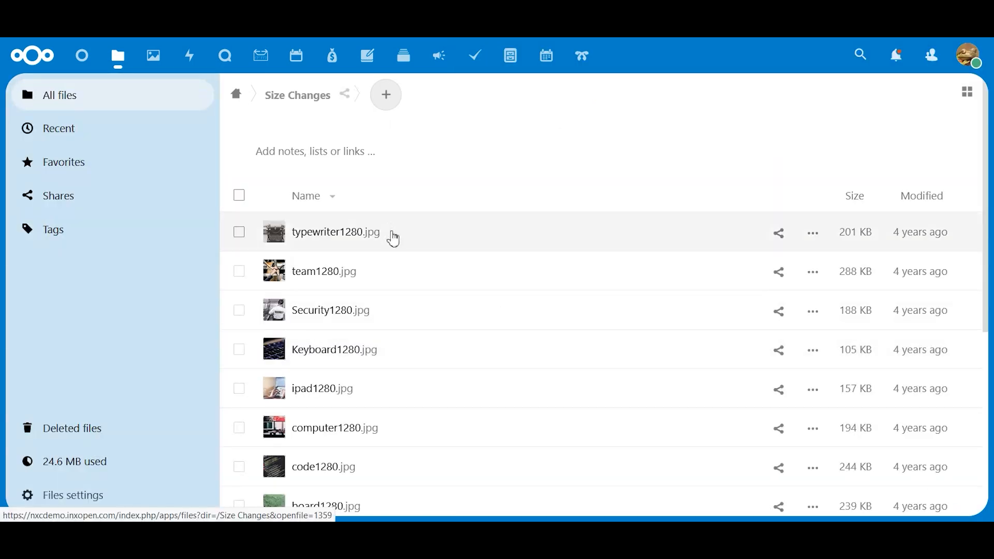
pyautogui.scroll(-5, 450, 269)
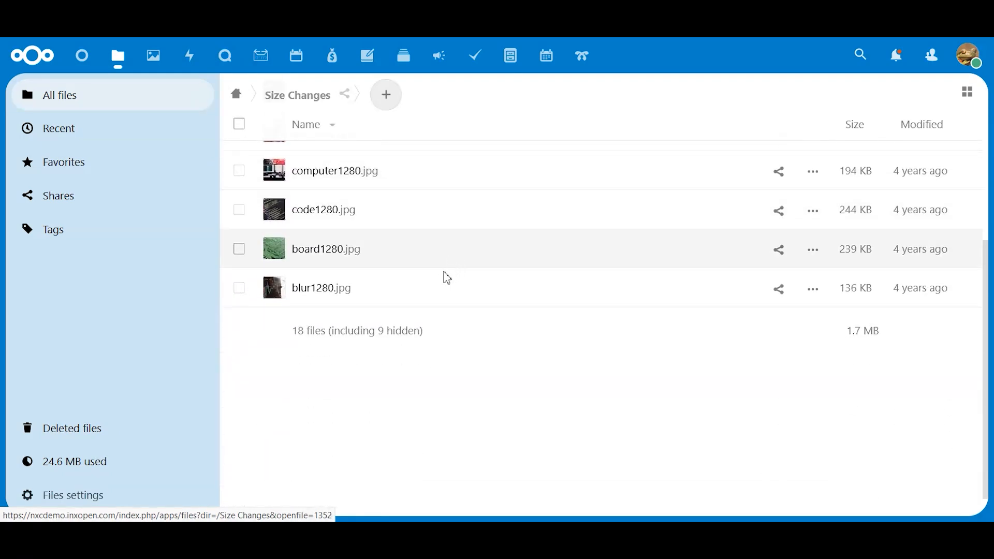
pyautogui.scroll(5, 446, 269)
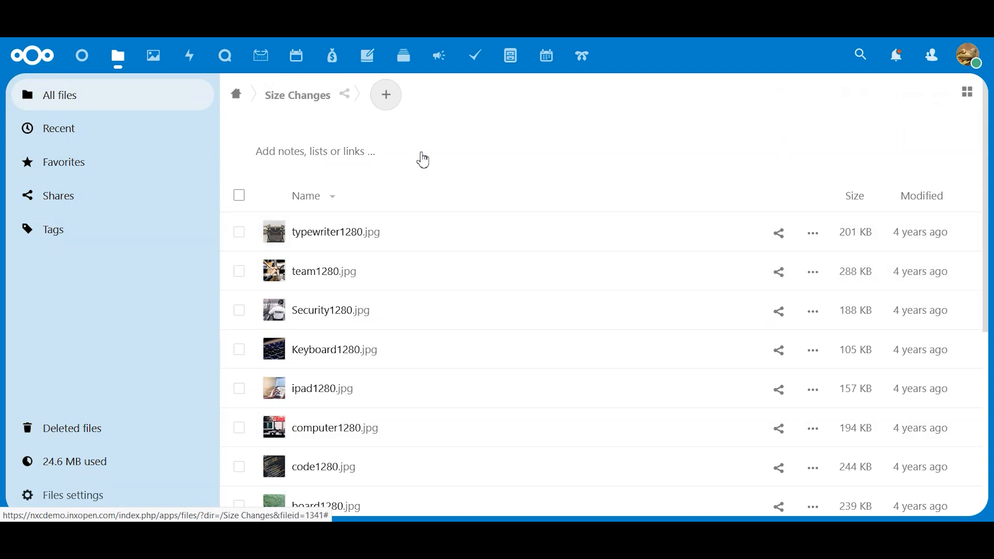
pyautogui.scroll(-5, 437, 236)
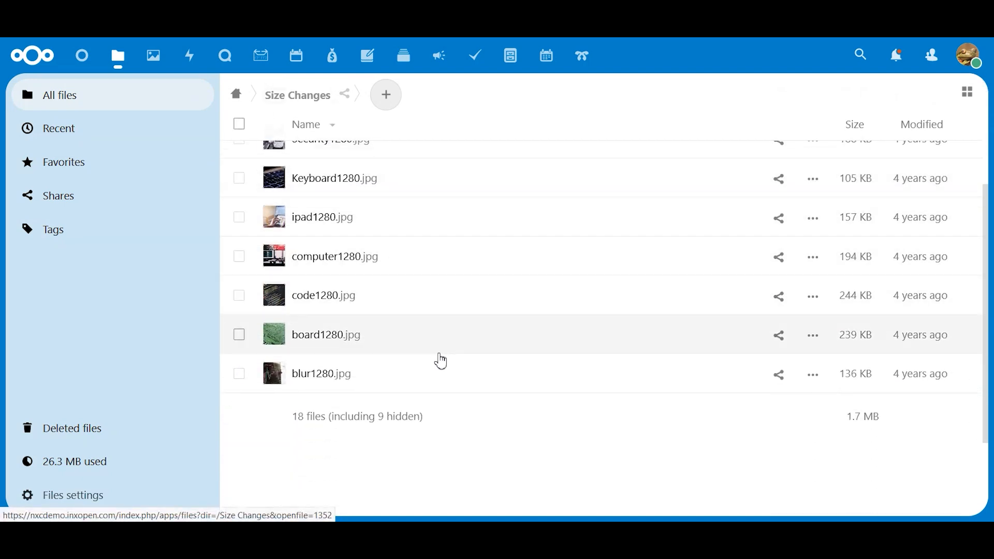
# Step: Return to the home directory and create a new folder named Marketing
pyautogui.scroll(4, 441, 368)
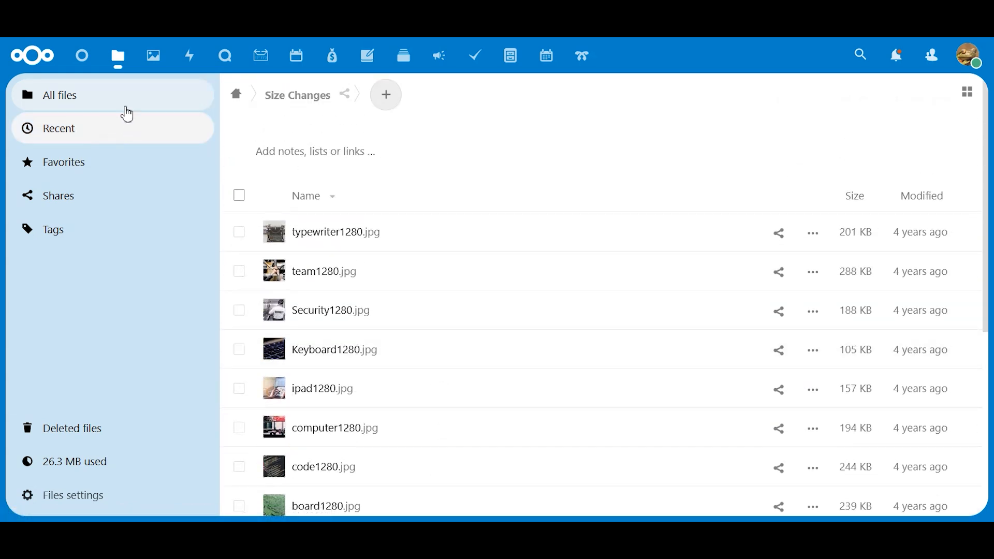
pyautogui.click(88, 99)
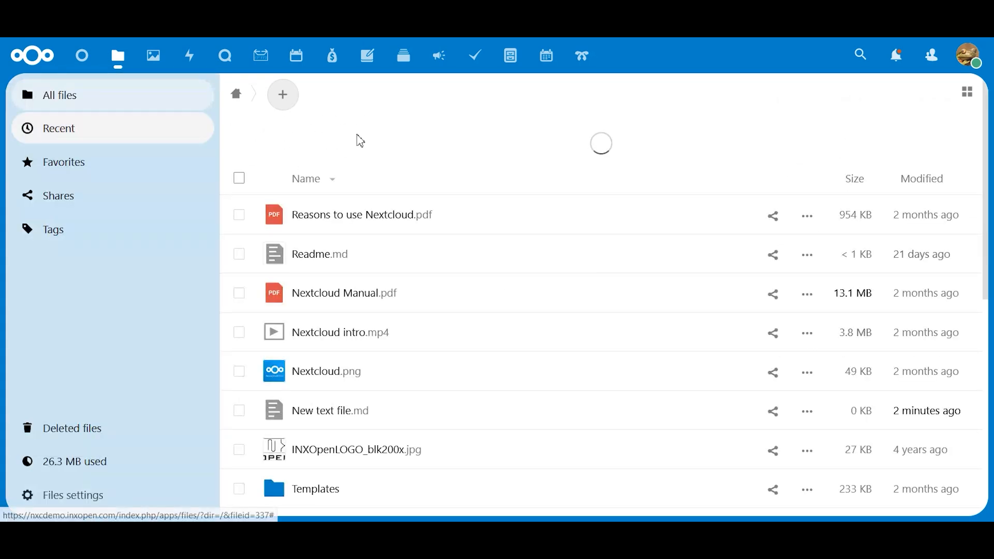
pyautogui.click(288, 102)
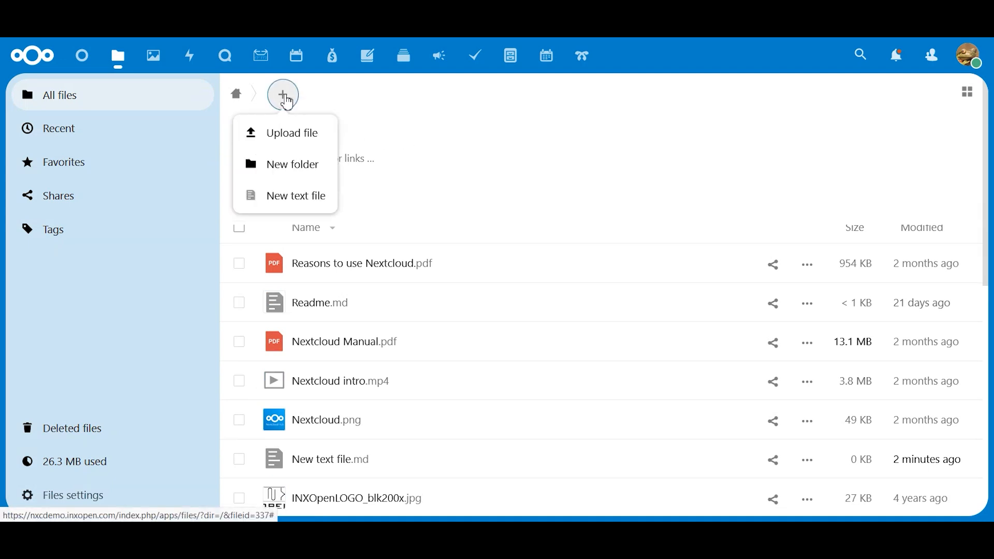
pyautogui.click(290, 166)
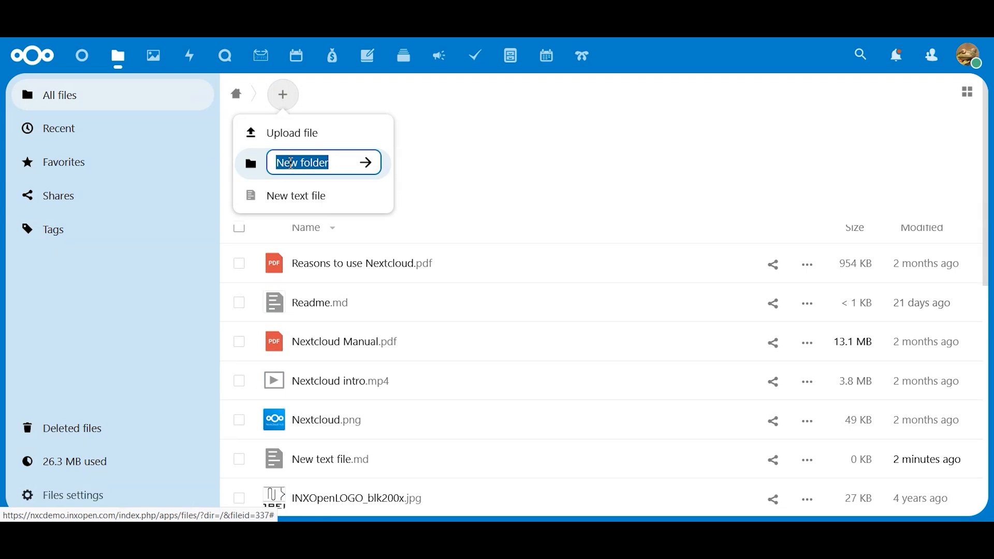
pyautogui.write('M')
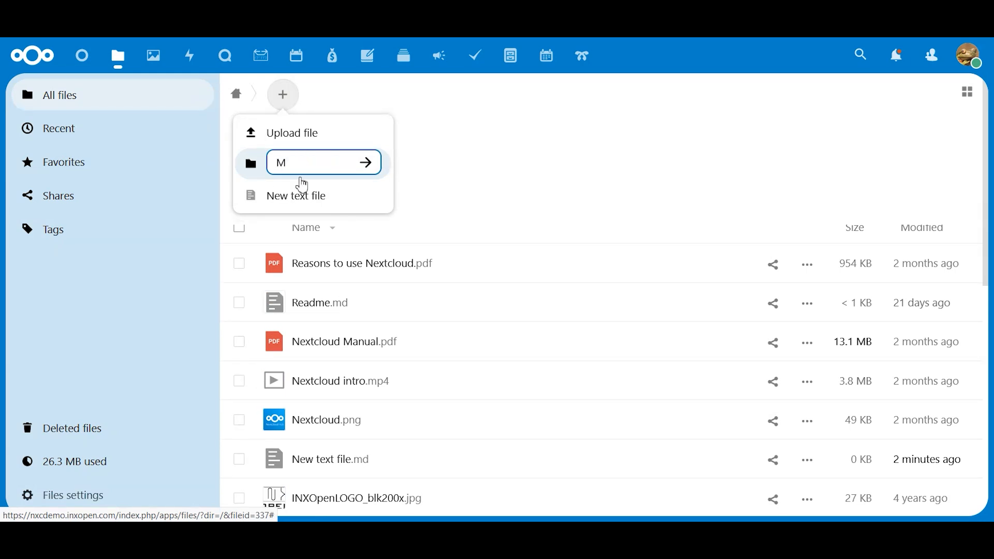
pyautogui.write('arketing')
pyautogui.press('Return')
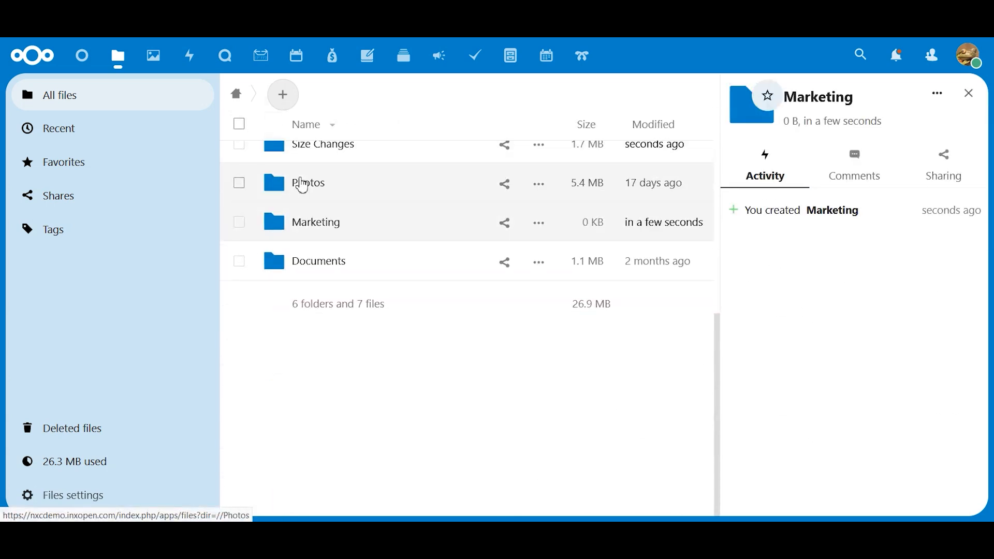
# Step: Move the Size Changes folder into the Marketing folder and open Marketing
pyautogui.scroll(2, 312, 227)
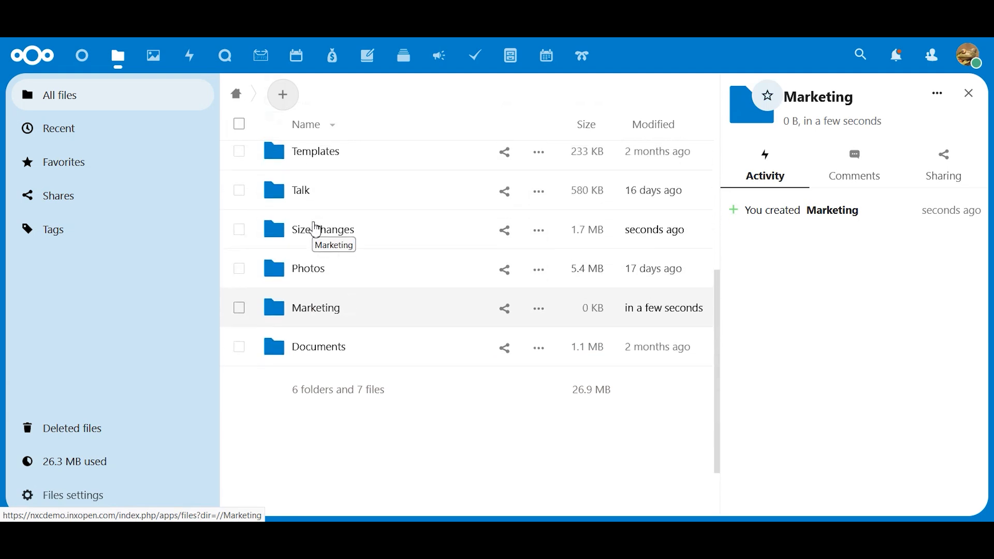
pyautogui.moveTo(278, 232); pyautogui.dragTo(286, 316)
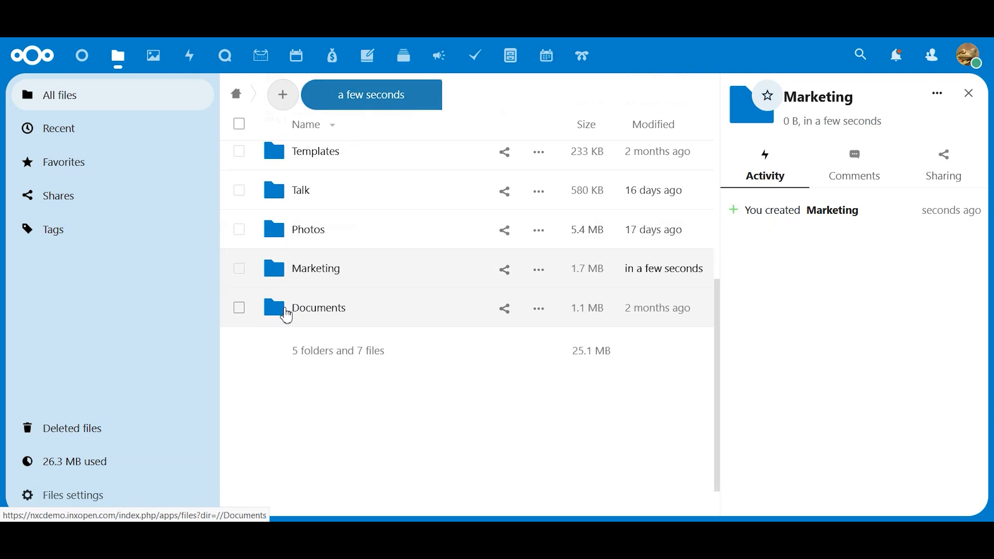
pyautogui.click(279, 274)
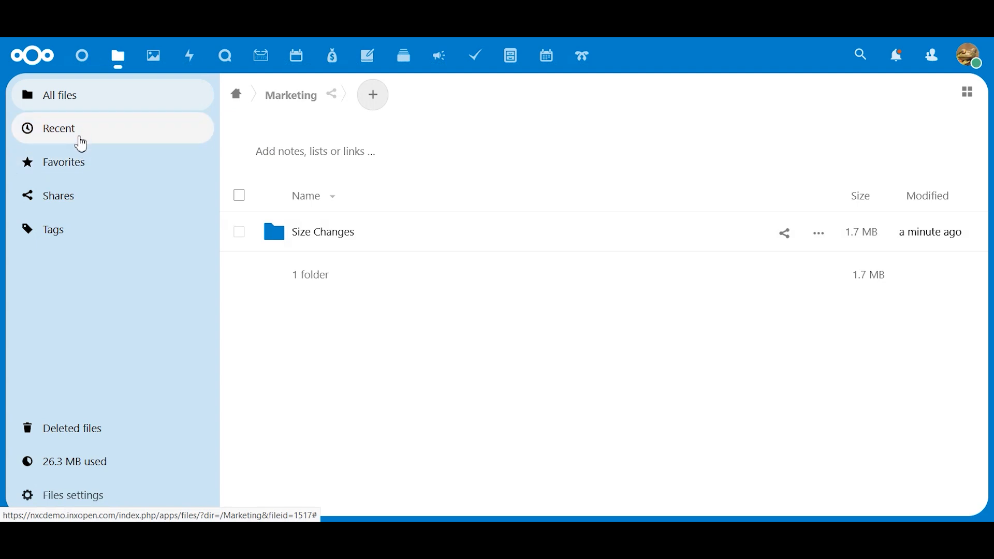
# Step: Move the INXOpenLOGO_blk200x.jpg image from the home directory into the Marketing folder and open that folder
pyautogui.click(76, 101)
pyautogui.scroll(-6, 568, 299)
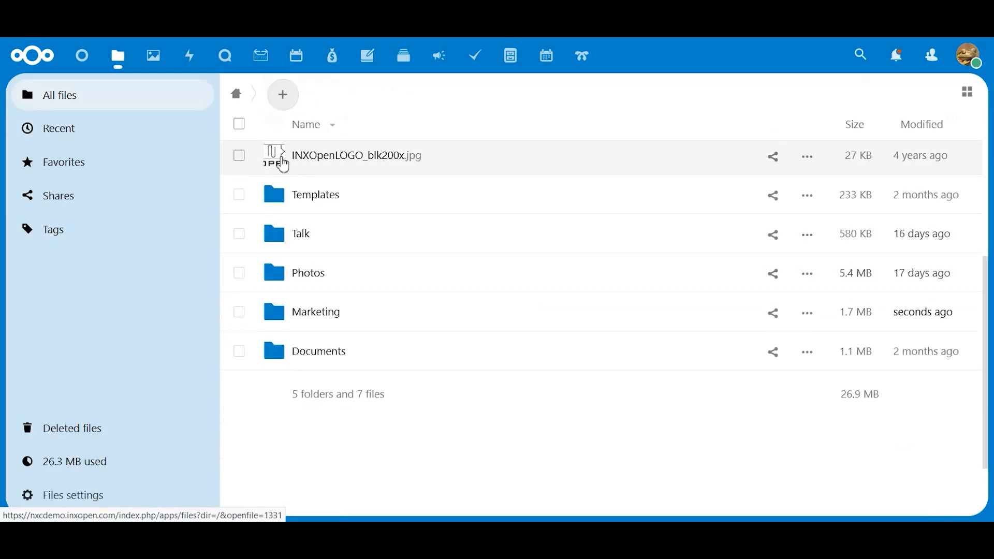
pyautogui.moveTo(283, 164); pyautogui.dragTo(322, 313)
pyautogui.click(320, 274)
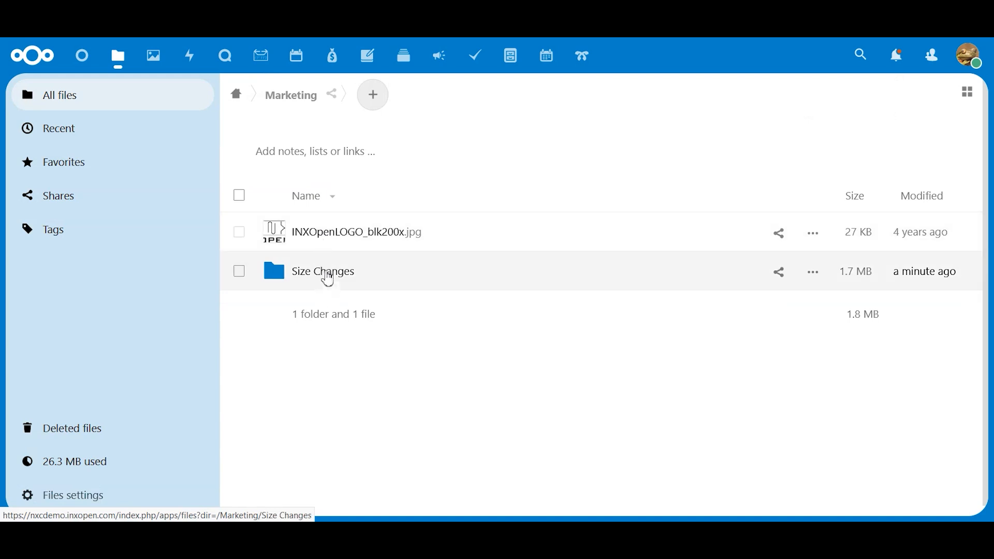
# Step: Open the Size Changes folder inside Marketing, preview the typewriter1280.jpg image, and close the preview
pyautogui.click(328, 277)
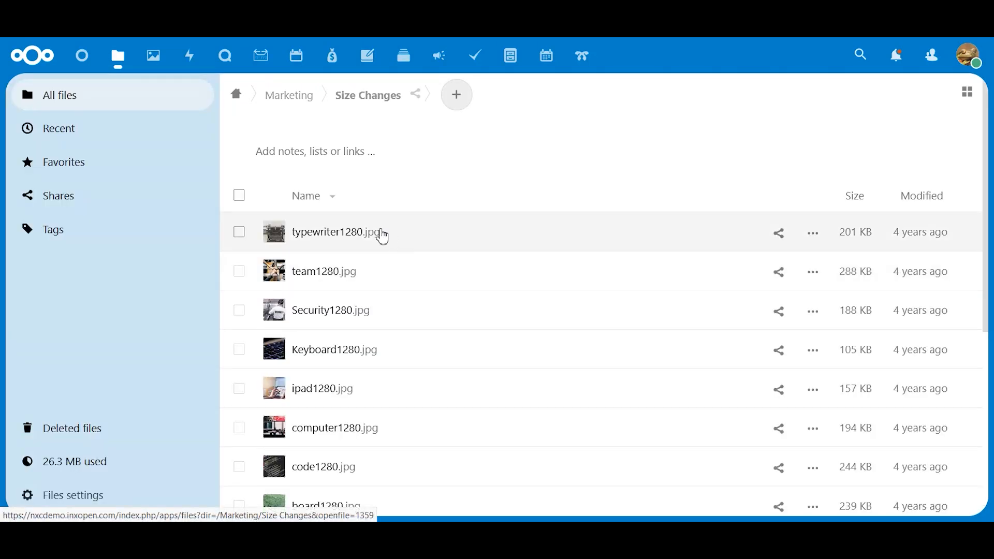
pyautogui.click(337, 237)
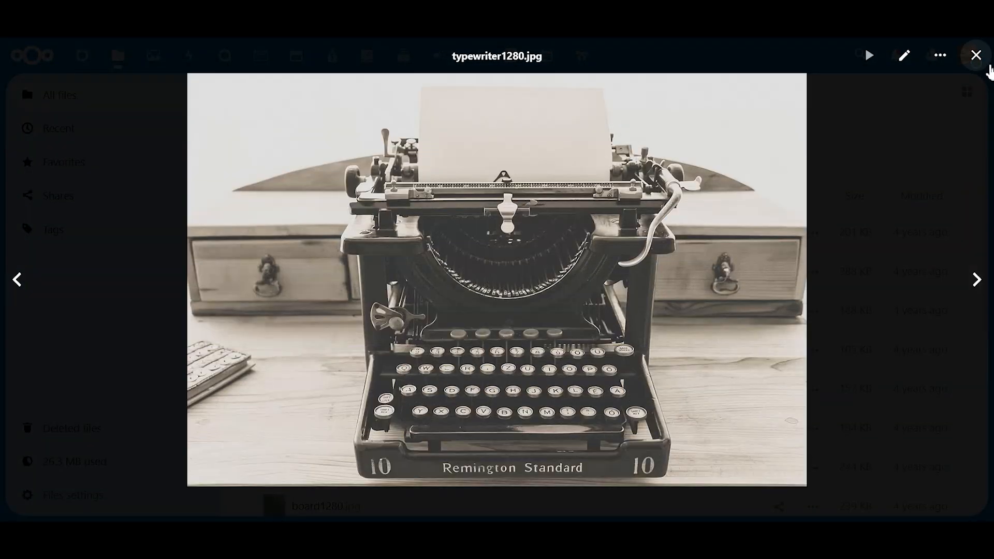
pyautogui.click(975, 56)
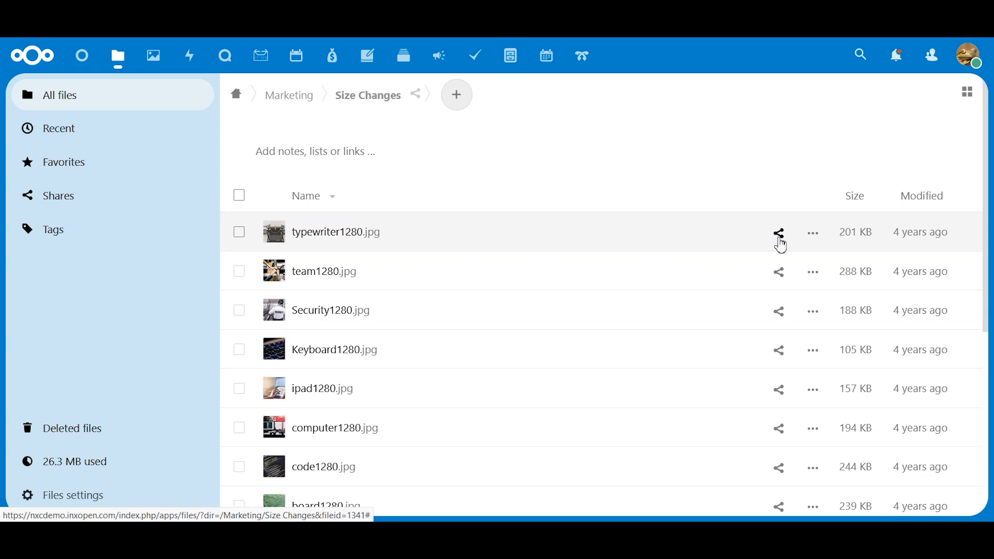
# Step: Open the details of typewriter1280.jpg and look through its activity, chat, comments and sharing sections
pyautogui.click(780, 238)
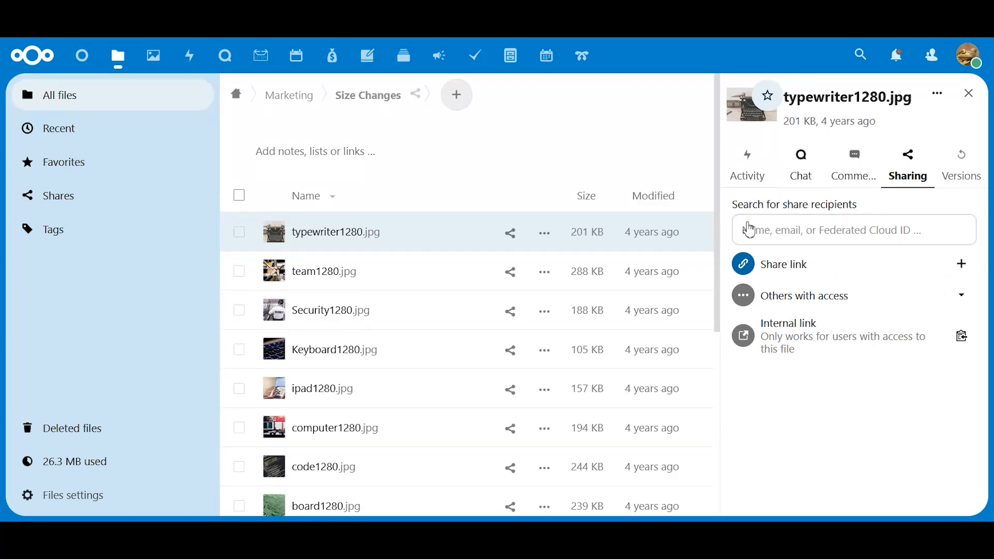
pyautogui.click(756, 174)
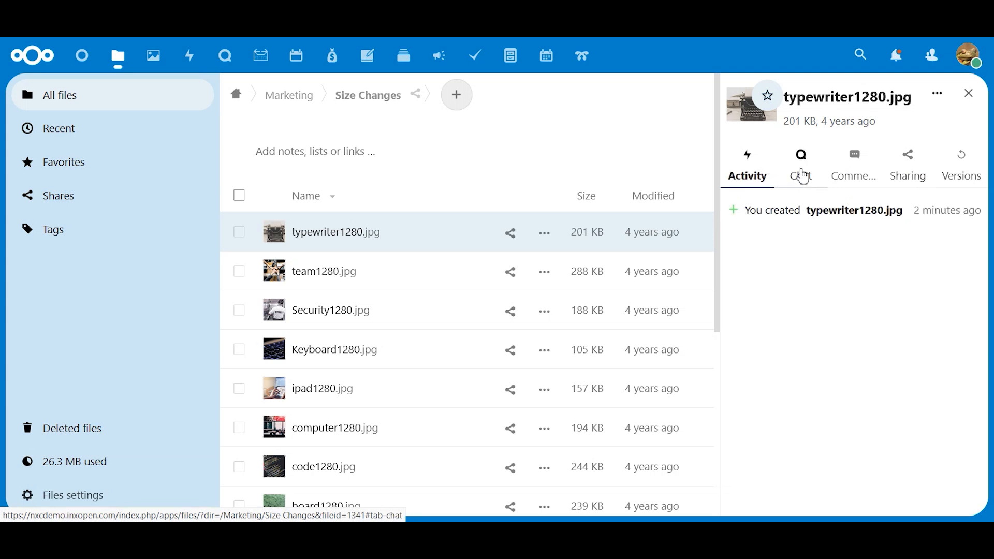
pyautogui.click(803, 178)
pyautogui.click(855, 165)
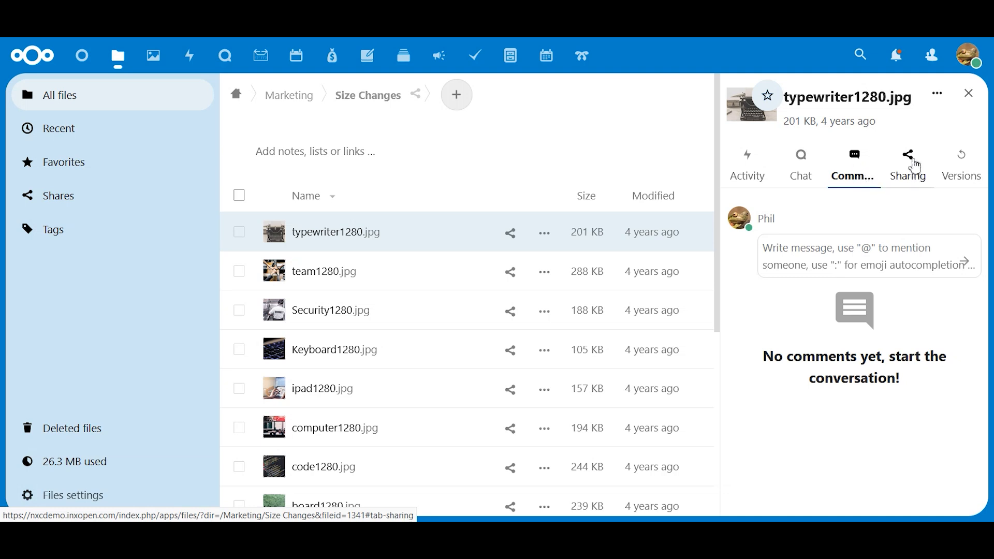
pyautogui.click(915, 165)
# Step: Share typewriter1280.jpg with another user by searching the share recipients for the user's name
pyautogui.click(779, 233)
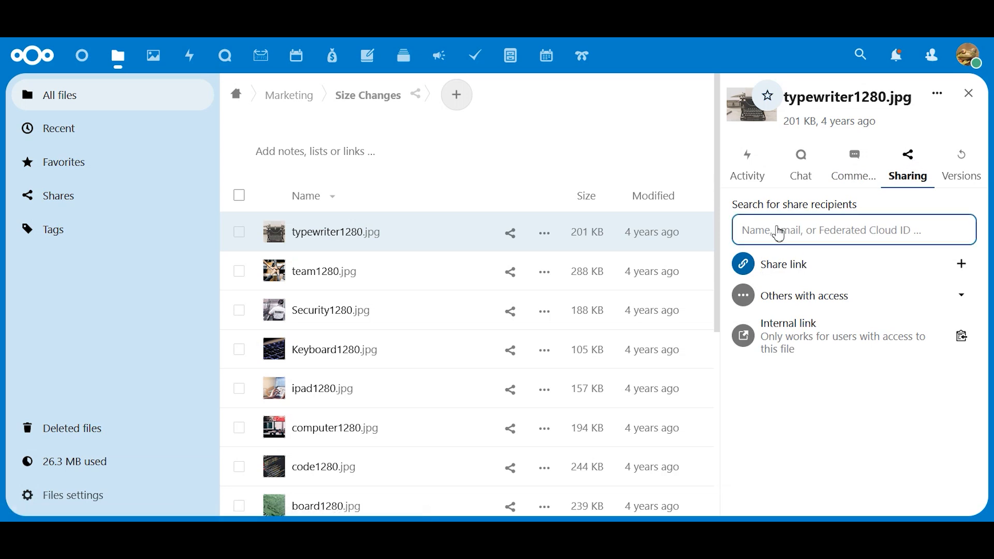
pyautogui.click(778, 231)
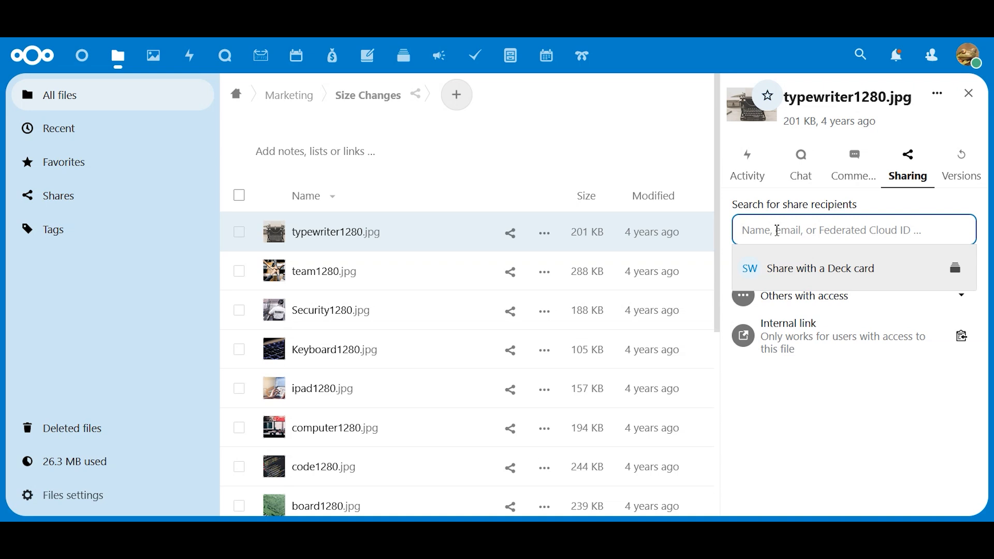
pyautogui.write('J')
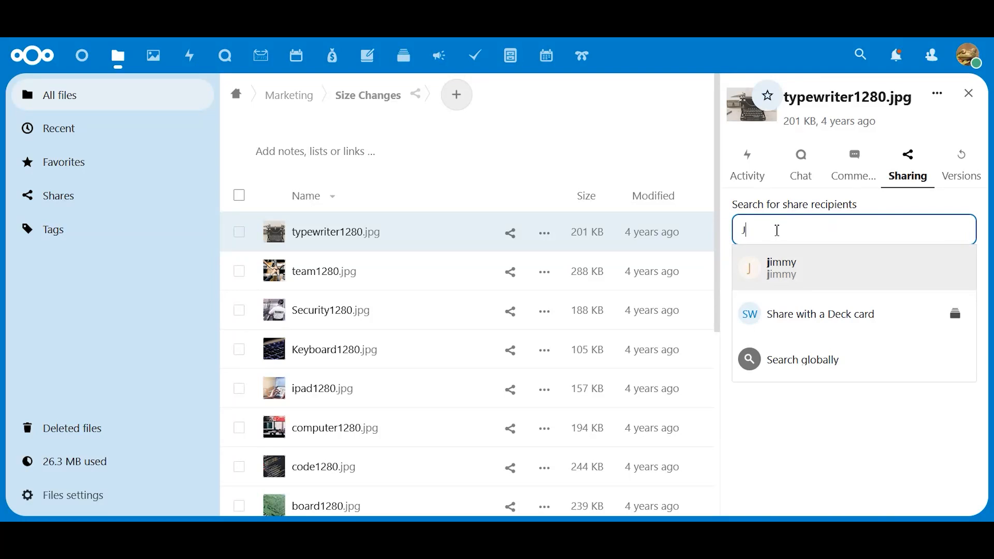
pyautogui.click(778, 275)
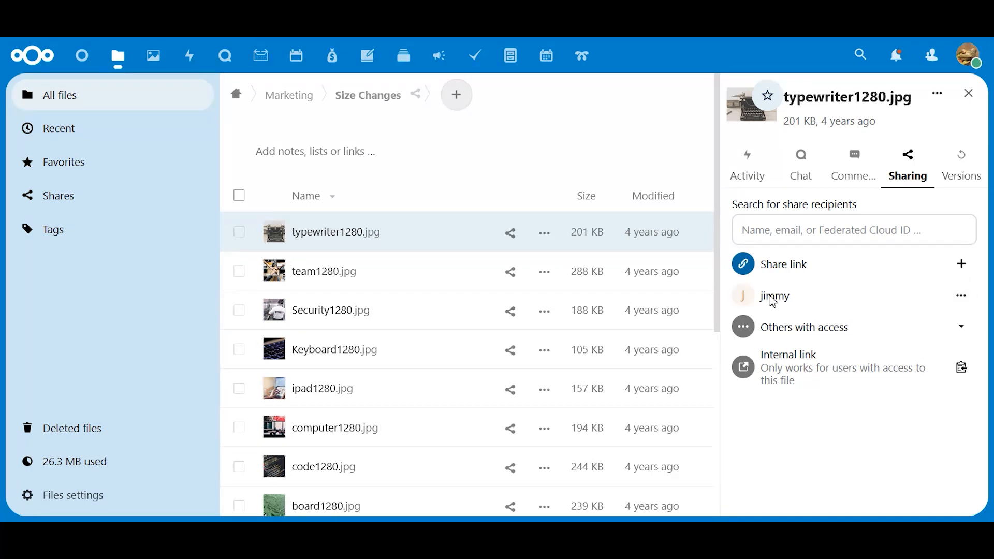
# Step: Switch Allow editing off and back on in the recipient's share permissions for typewriter1280.jpg, and close the file details
pyautogui.click(962, 298)
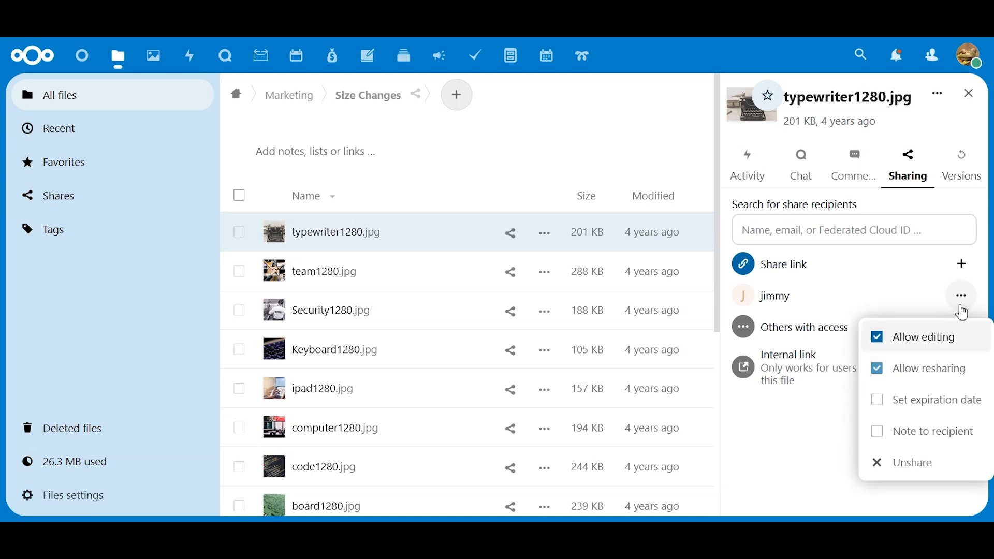
pyautogui.click(883, 344)
pyautogui.click(882, 339)
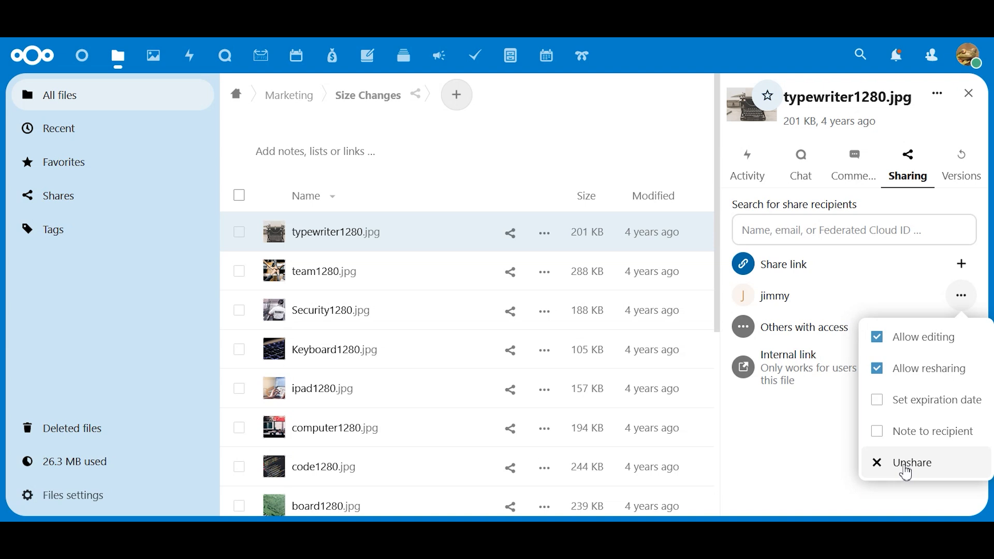
pyautogui.click(859, 296)
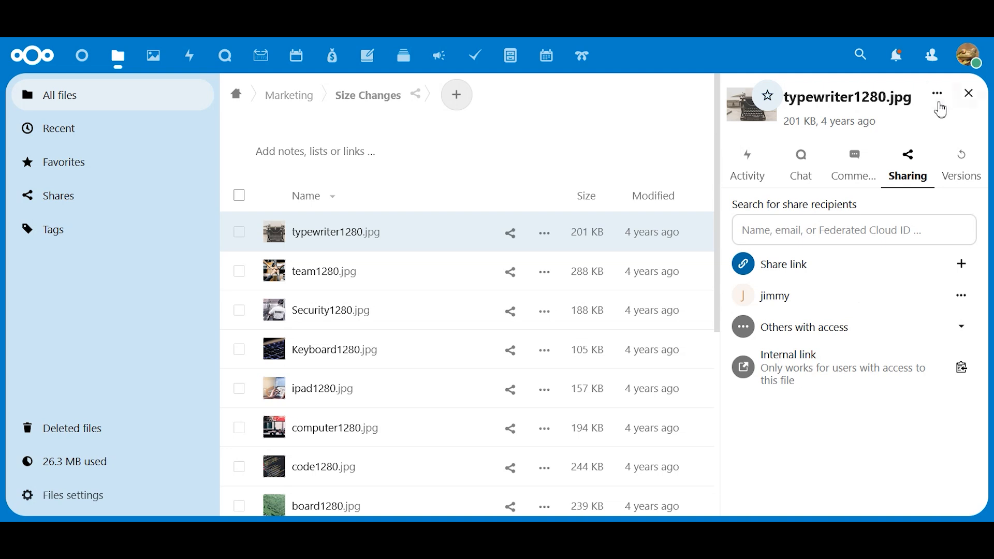
pyautogui.click(967, 93)
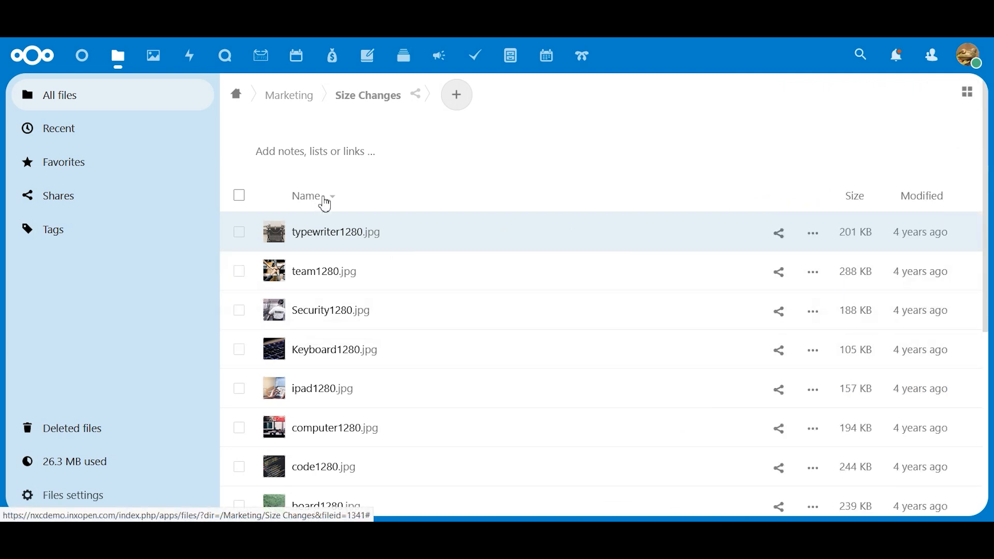
# Step: Return to the home directory and share the Marketing folder with the same user
pyautogui.click(237, 107)
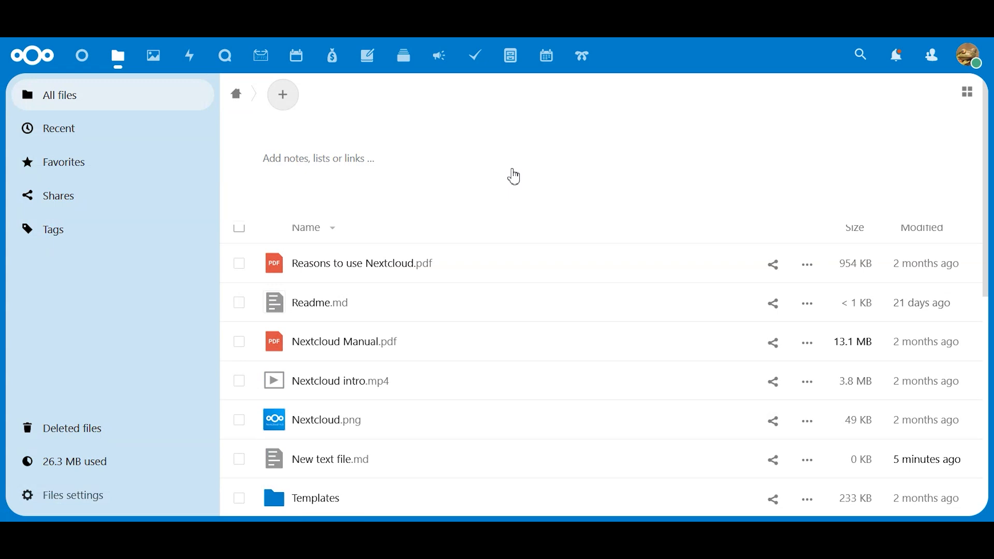
pyautogui.scroll(-10, 514, 177)
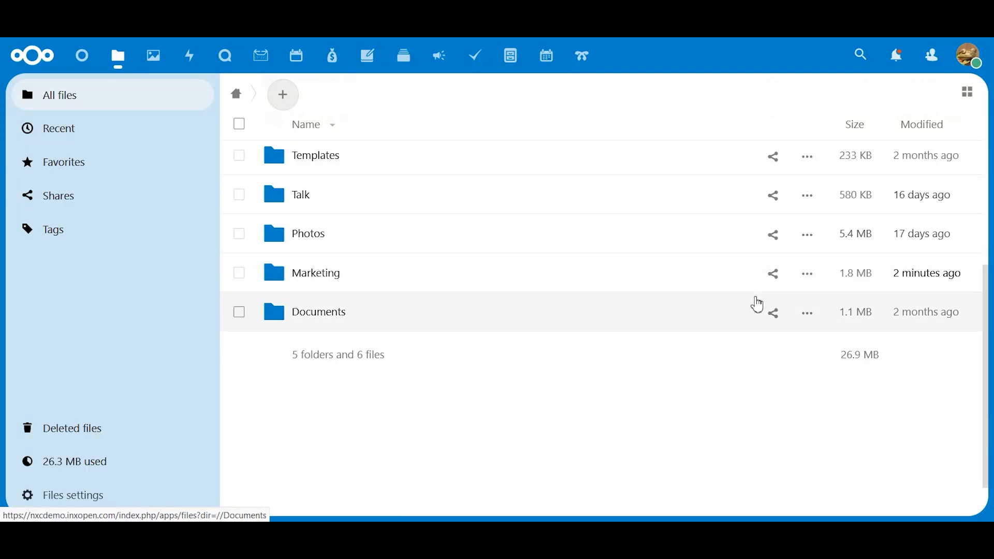
pyautogui.click(774, 275)
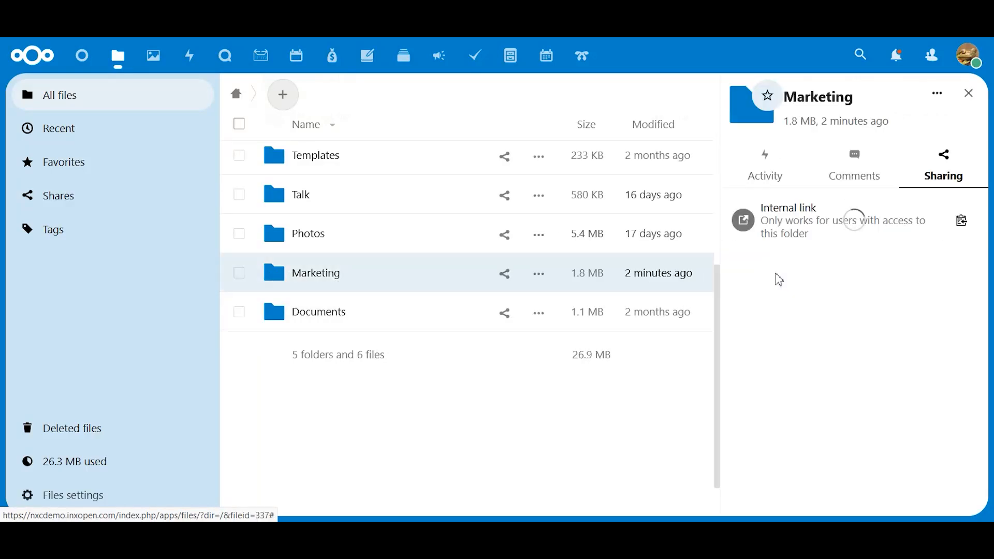
pyautogui.click(784, 232)
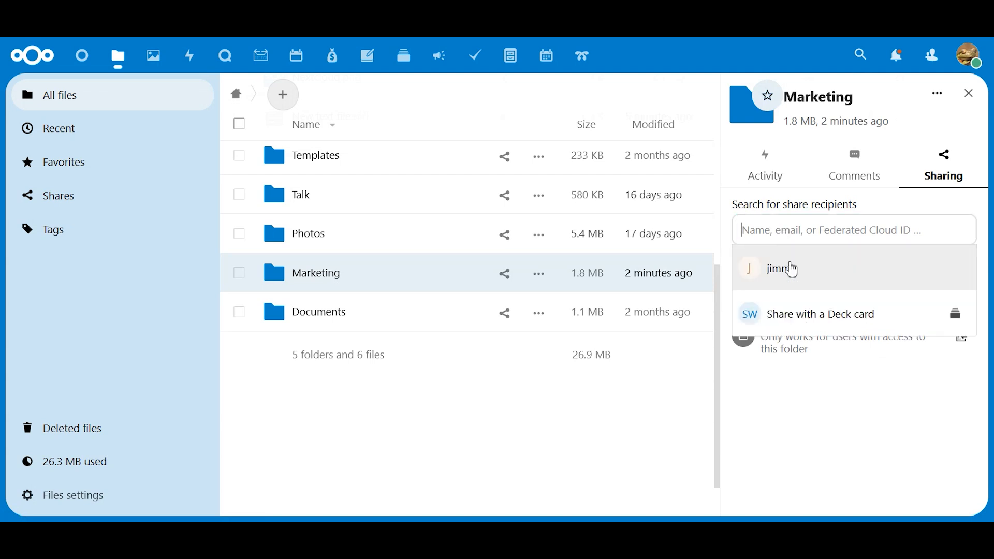
pyautogui.click(792, 269)
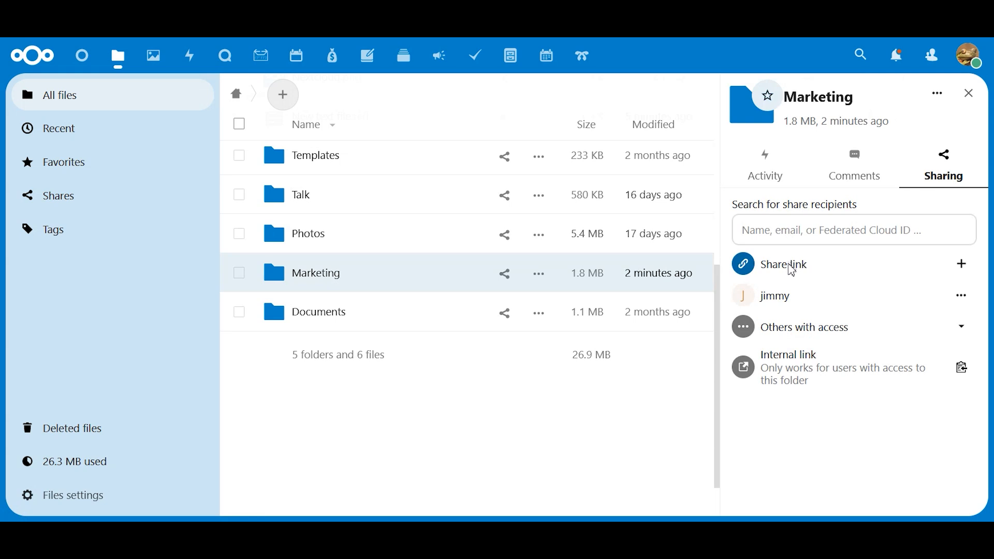
# Step: Review the recipient's share permissions for the Marketing folder, and close the folder details
pyautogui.click(966, 304)
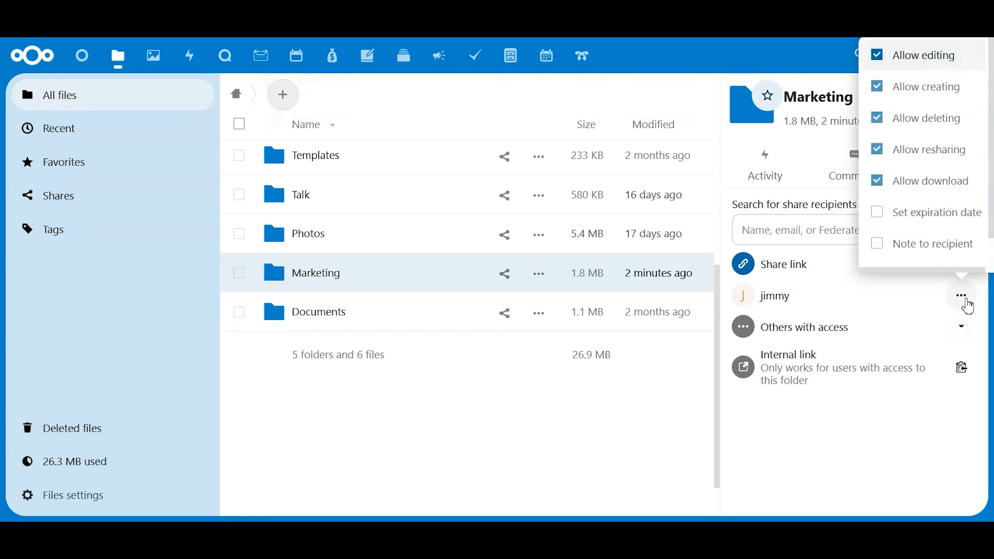
pyautogui.scroll(-1, 932, 115)
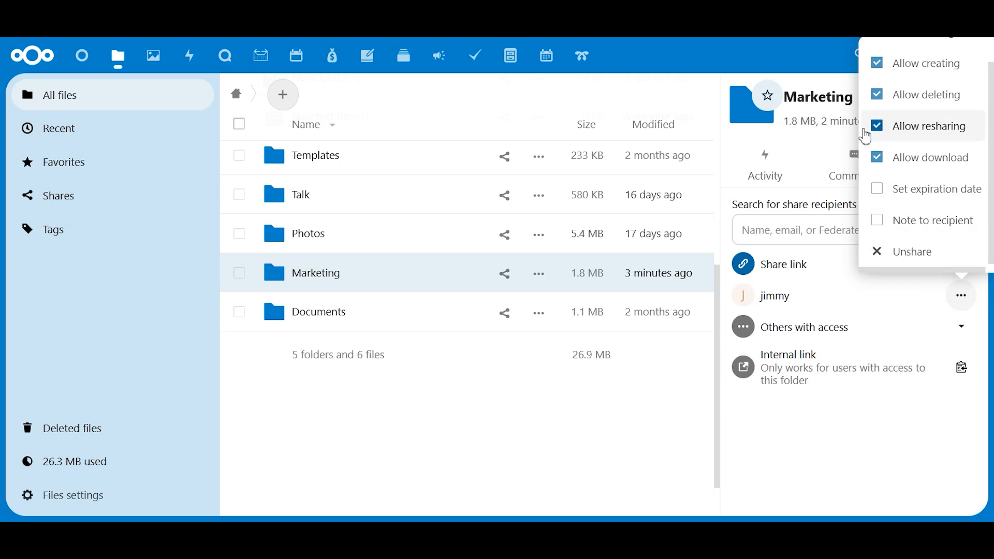
pyautogui.click(867, 300)
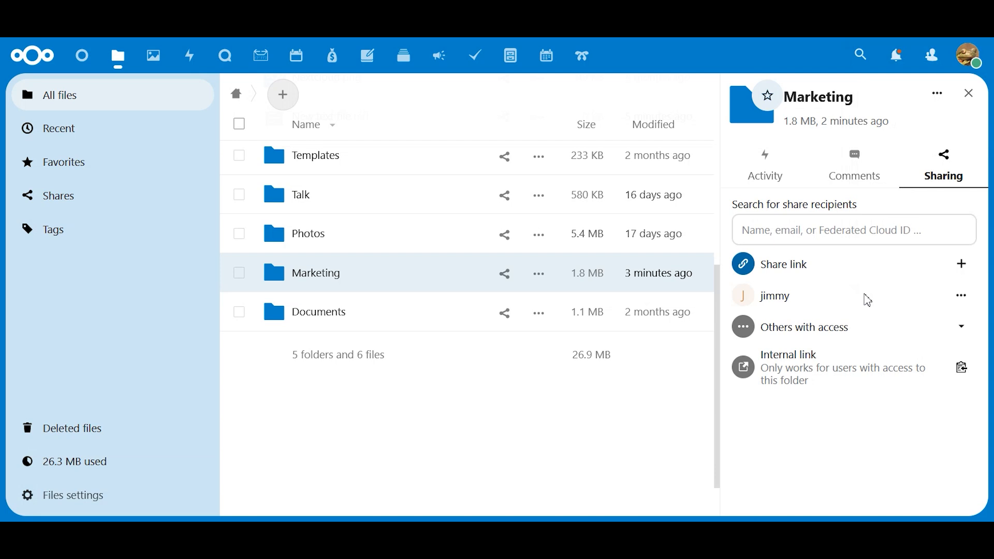
pyautogui.click(970, 94)
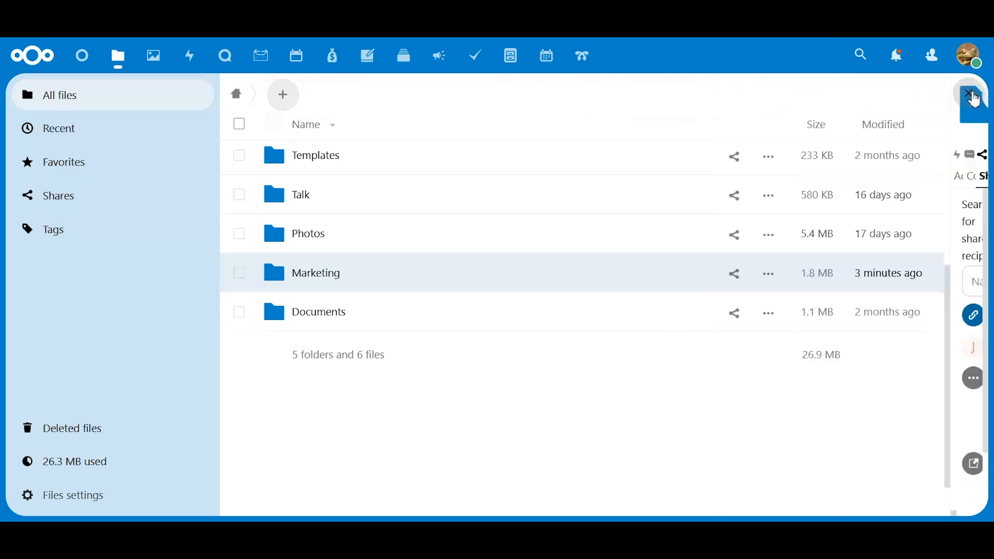
# Step: Add typewriter1280.jpg in the Size Changes folder inside Marketing to the favorites
pyautogui.click(334, 275)
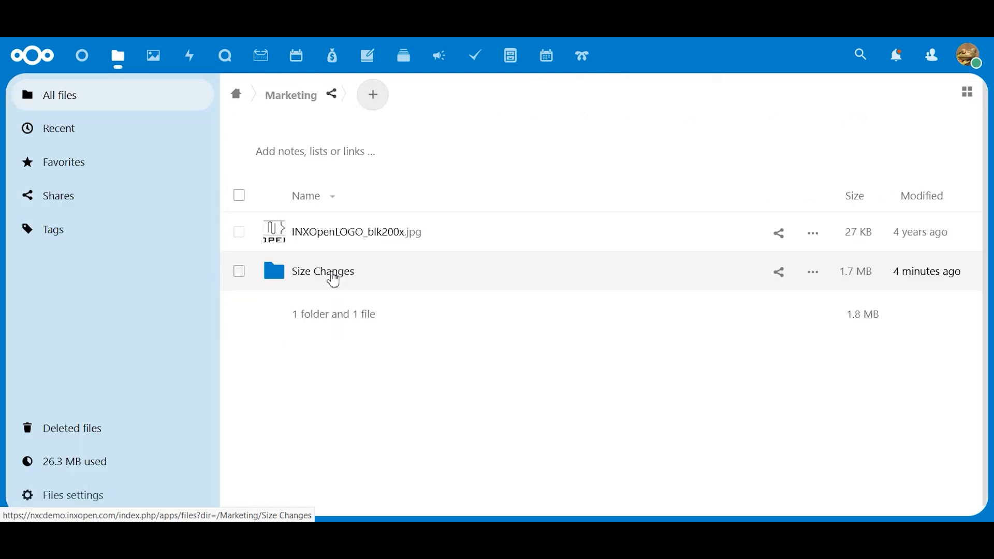
pyautogui.click(334, 274)
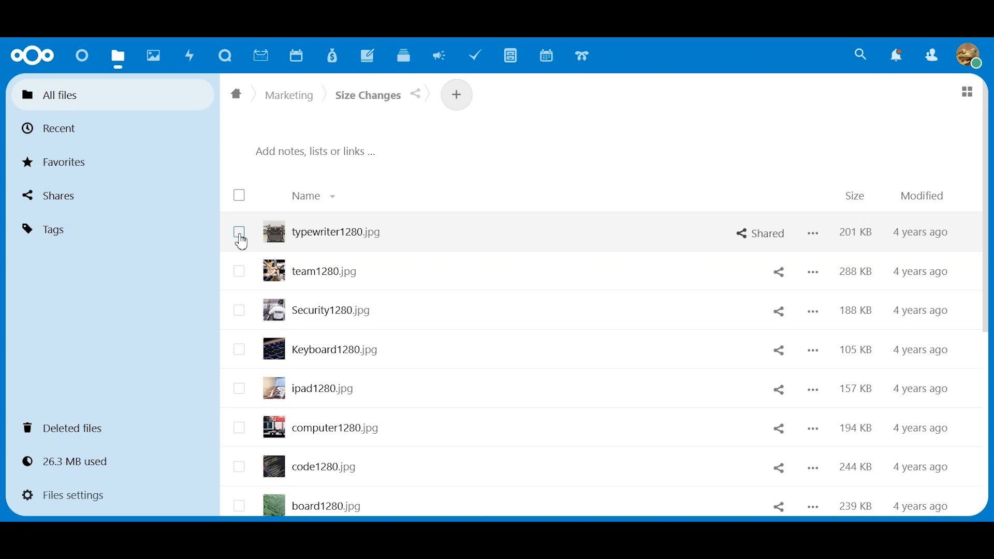
pyautogui.click(813, 236)
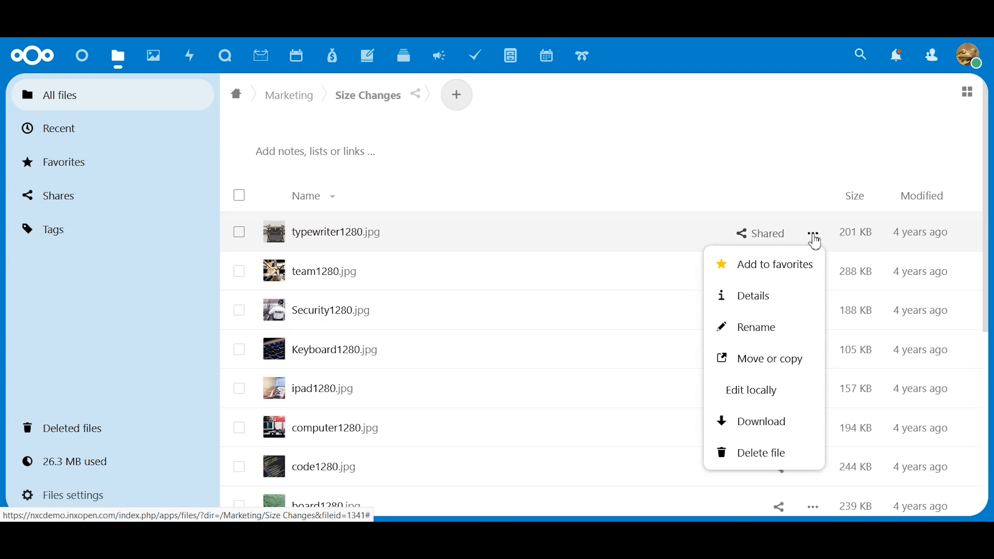
pyautogui.click(793, 271)
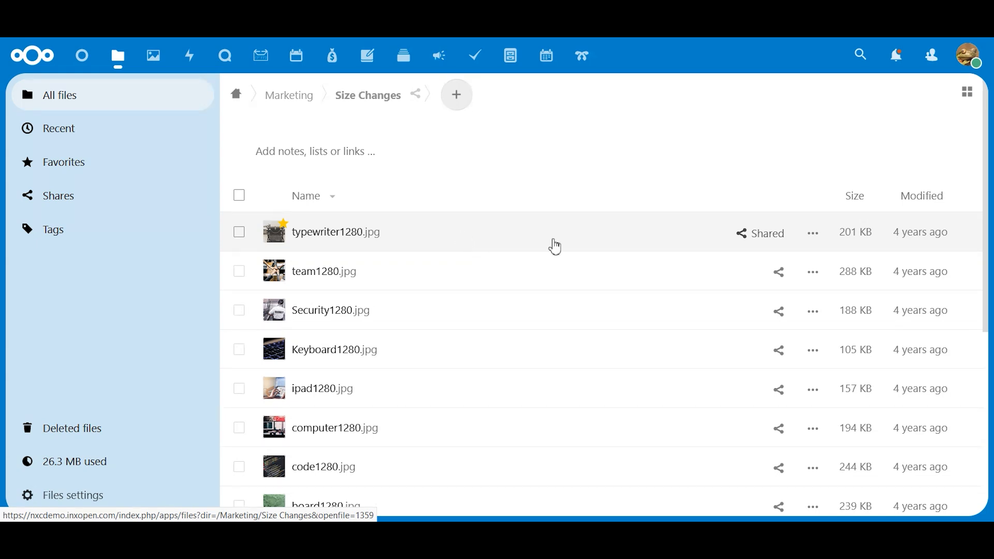
# Step: Post a comment on typewriter1280.jpg with the recipient's first name followed by ", please use this!", close the file details and return to all files
pyautogui.click(815, 237)
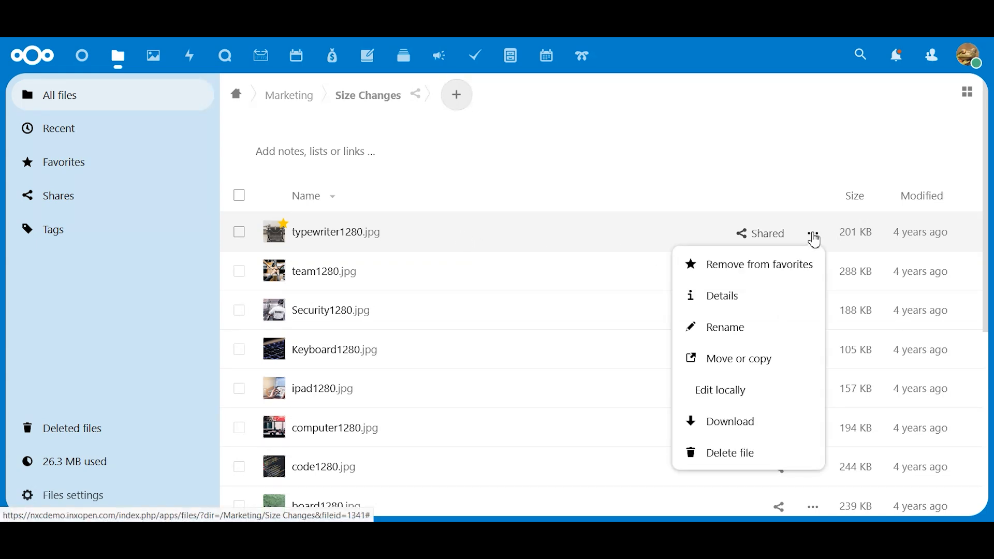
pyautogui.click(740, 297)
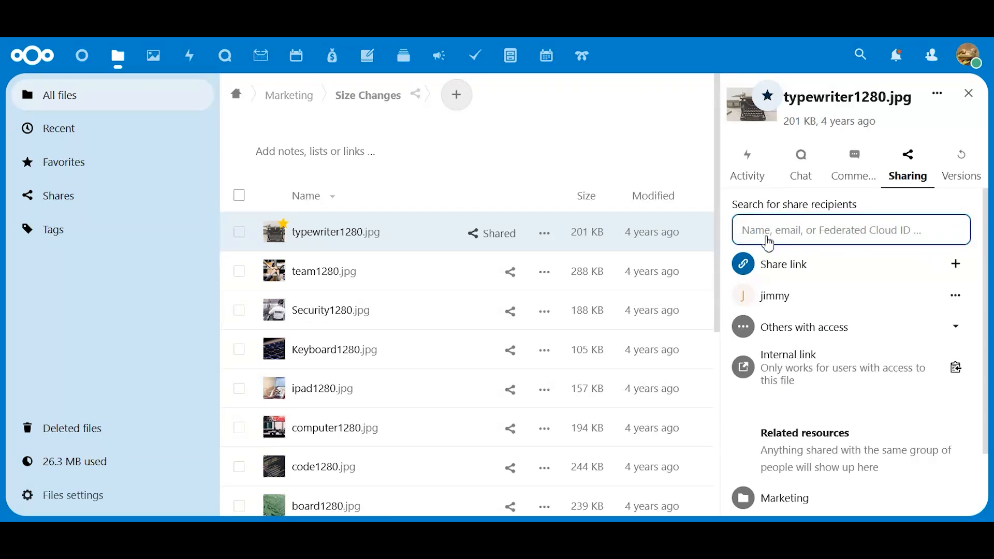
pyautogui.click(851, 161)
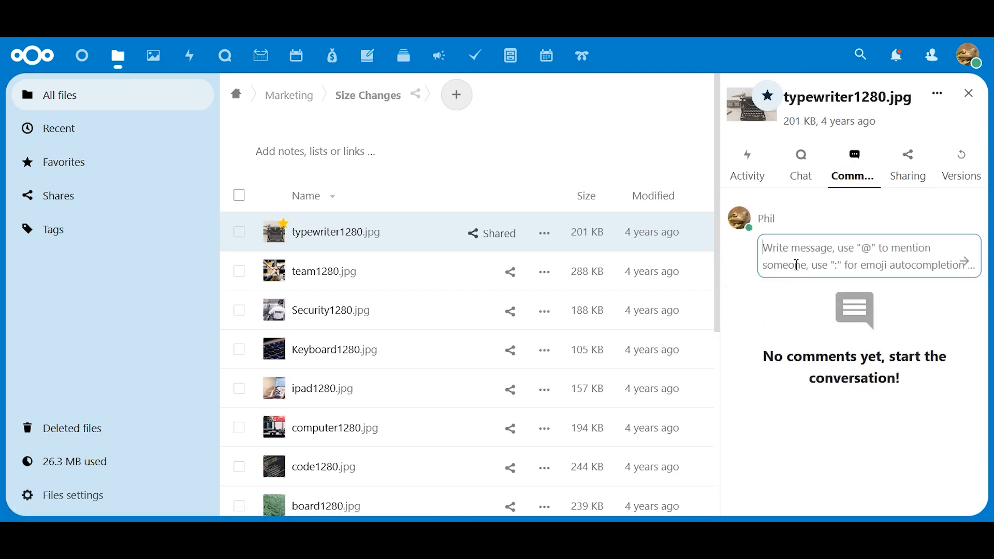
pyautogui.click(796, 265)
pyautogui.write('Jimmy')
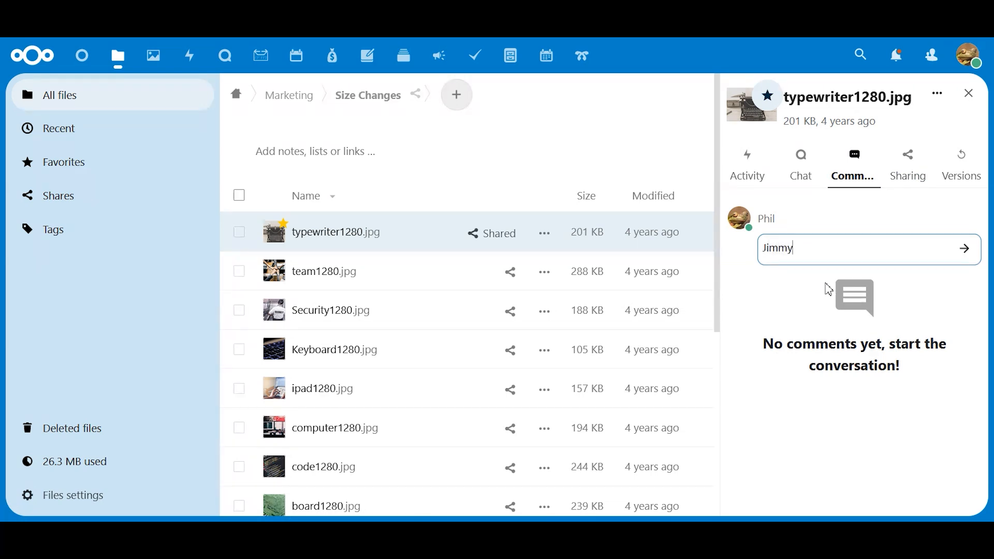
pyautogui.write(', please use this!')
pyautogui.click(964, 251)
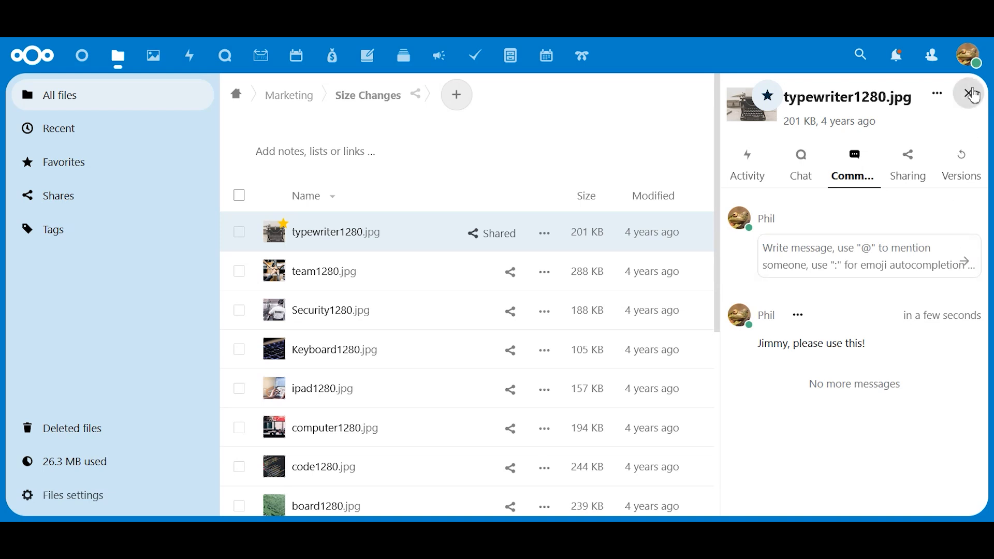
pyautogui.click(968, 94)
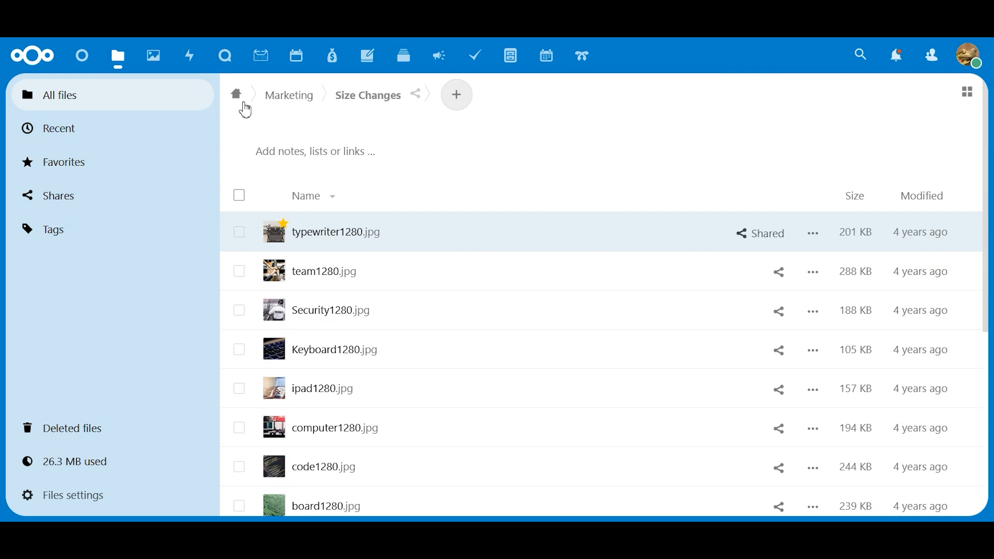
pyautogui.click(81, 101)
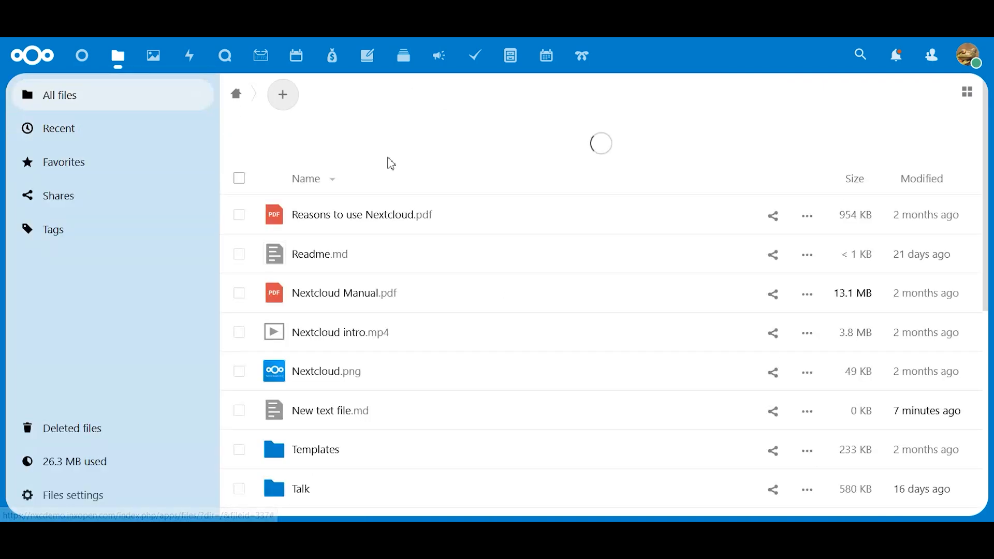